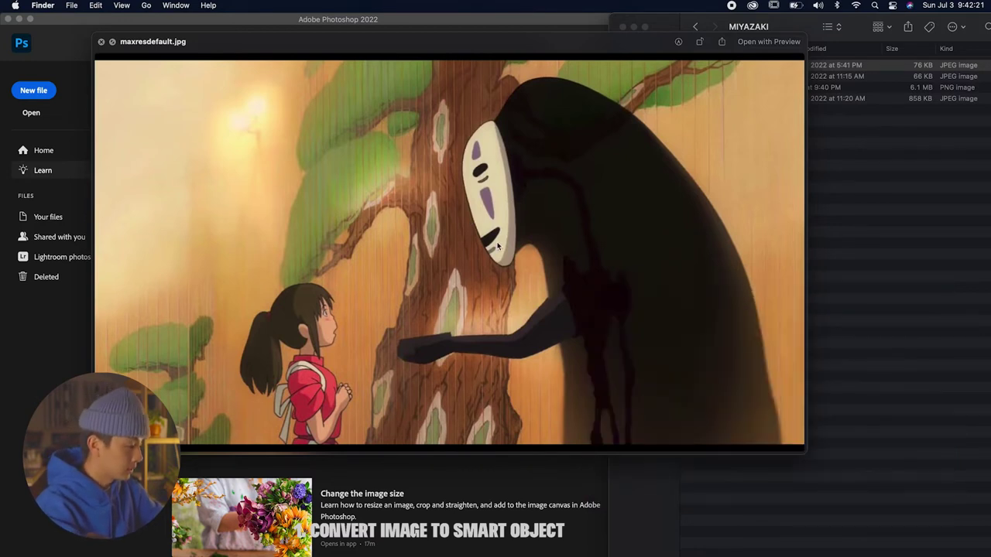
Open maxresdefault.jpg and crop away the black bars along its upper and lower edges.
{"action": "key", "text": "space"}
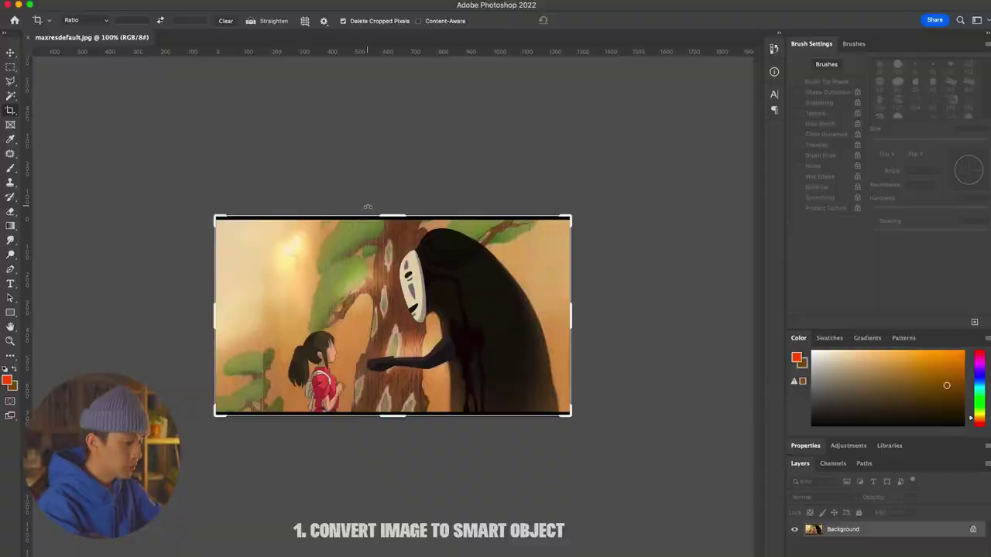
{"action": "key", "text": "super+plus"}
{"action": "left_click_drag", "start_coordinate": [394, 115], "coordinate": [396, 121]}
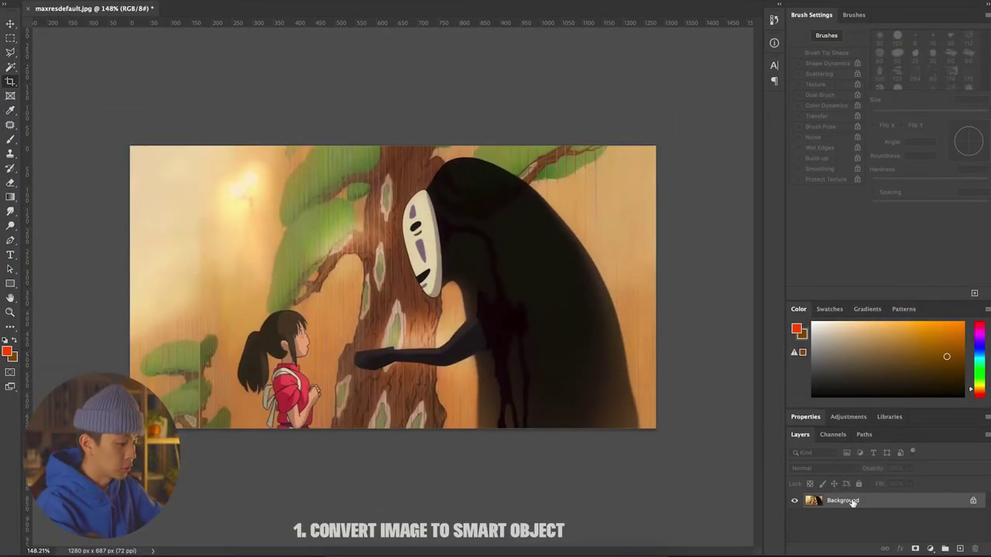
Convert the Background layer to a smart object.
{"action": "right_click", "coordinate": [849, 532]}
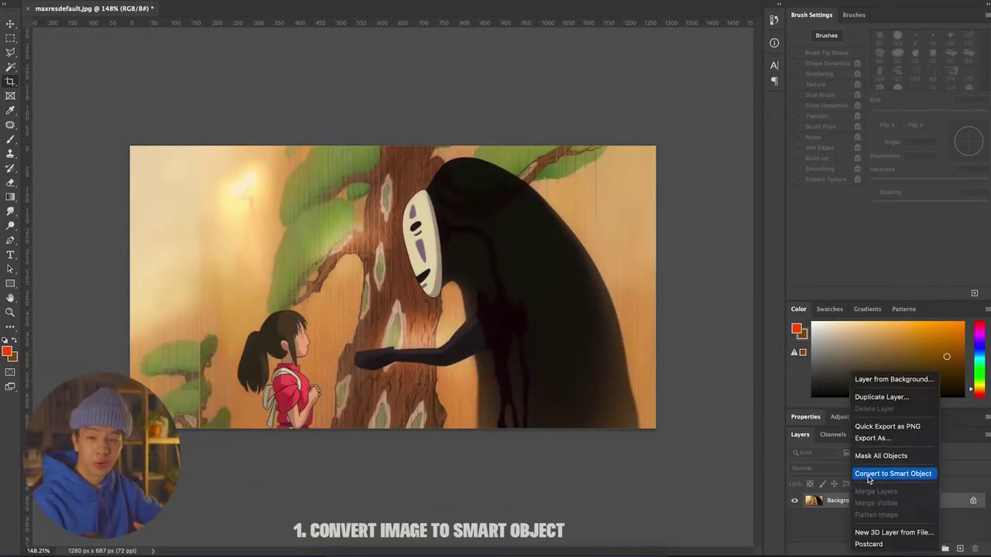
{"action": "left_click", "coordinate": [868, 479]}
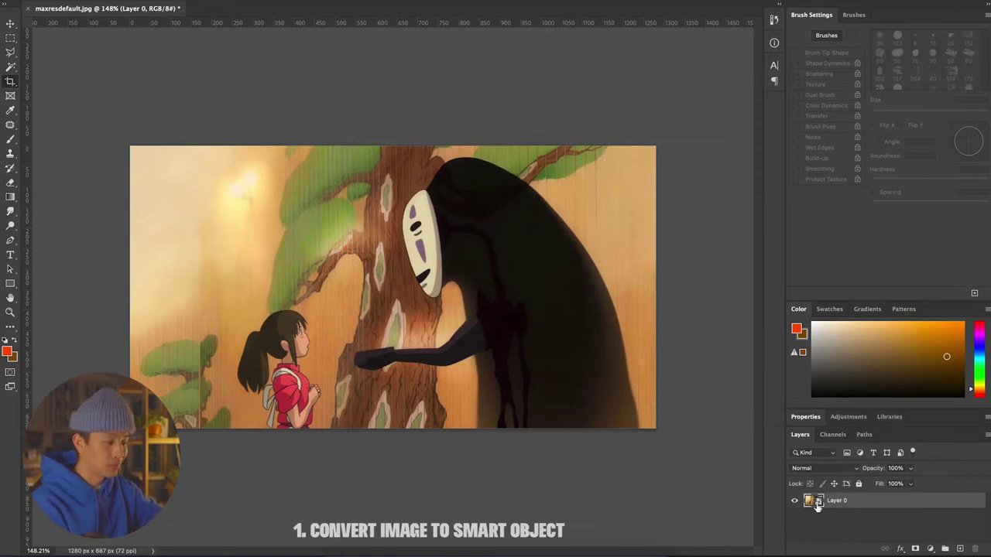
View the smart object's embedded contents, return to the maxresdefault.jpg document and activate the Move tool.
{"action": "double_click", "coordinate": [813, 502]}
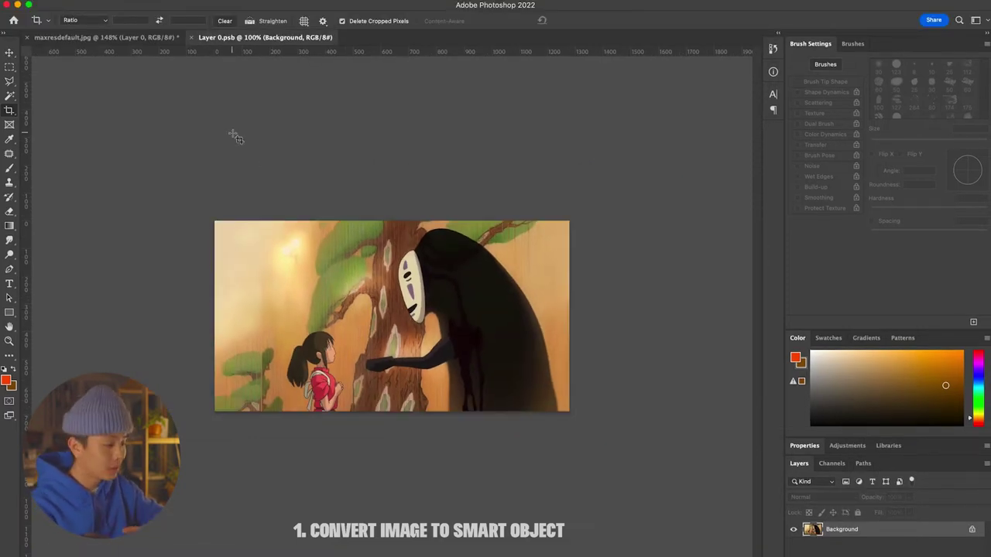
{"action": "scroll", "coordinate": [246, 280], "scroll_direction": "up", "scroll_amount": 3}
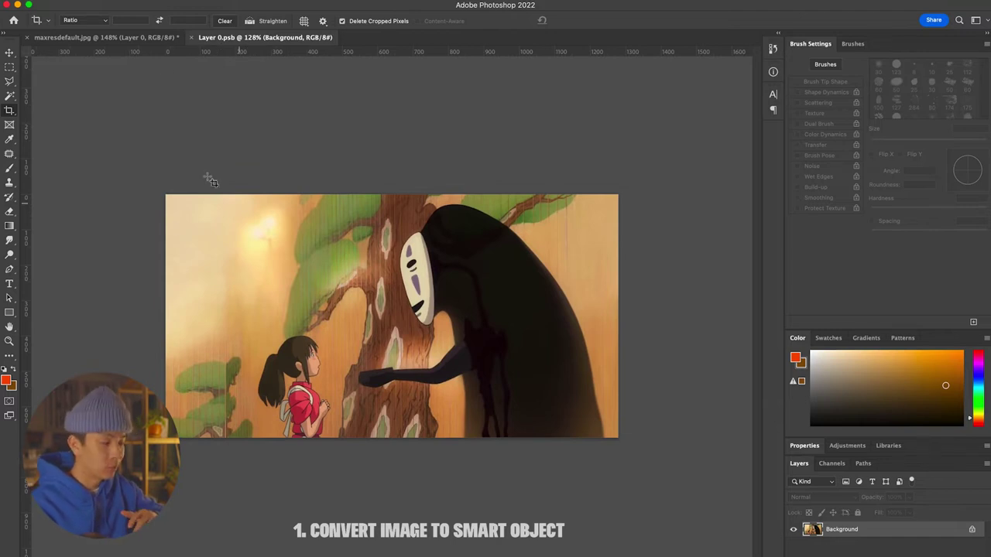
{"action": "left_click", "coordinate": [154, 39]}
{"action": "left_click", "coordinate": [9, 53]}
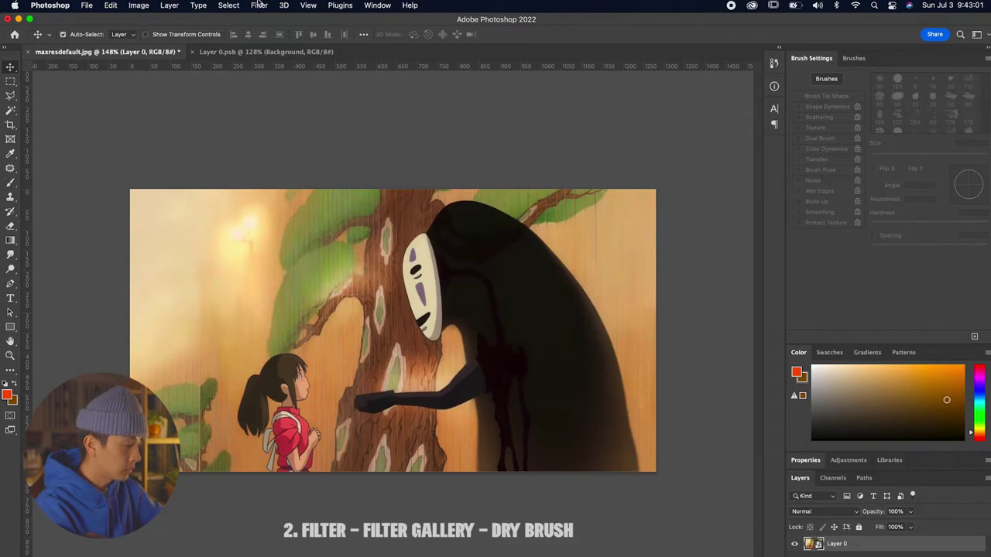
Apply the Filter Gallery's Dry Brush effect to Layer 0 with Brush Size 1, Brush Detail 10 and Texture 1.
{"action": "left_click", "coordinate": [259, 5]}
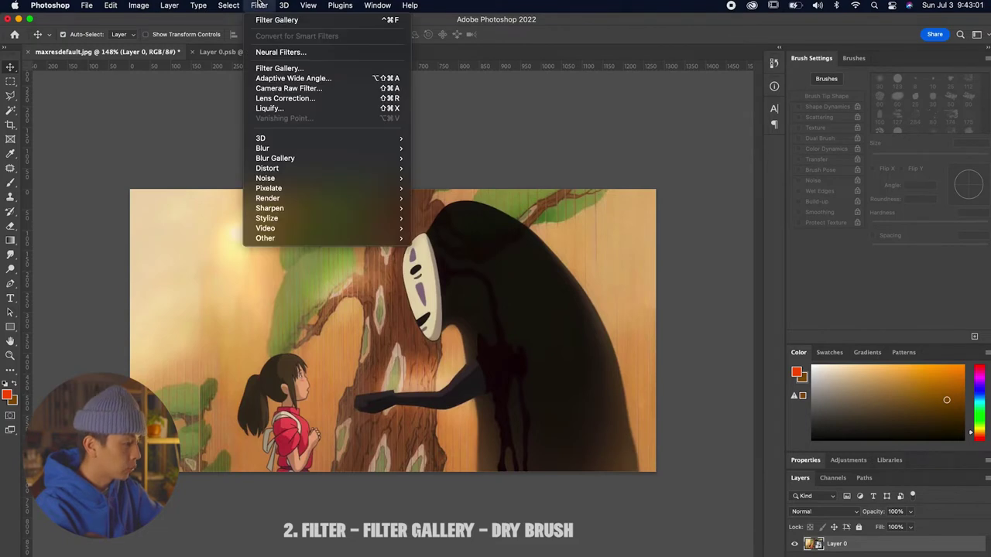
{"action": "left_click", "coordinate": [269, 68]}
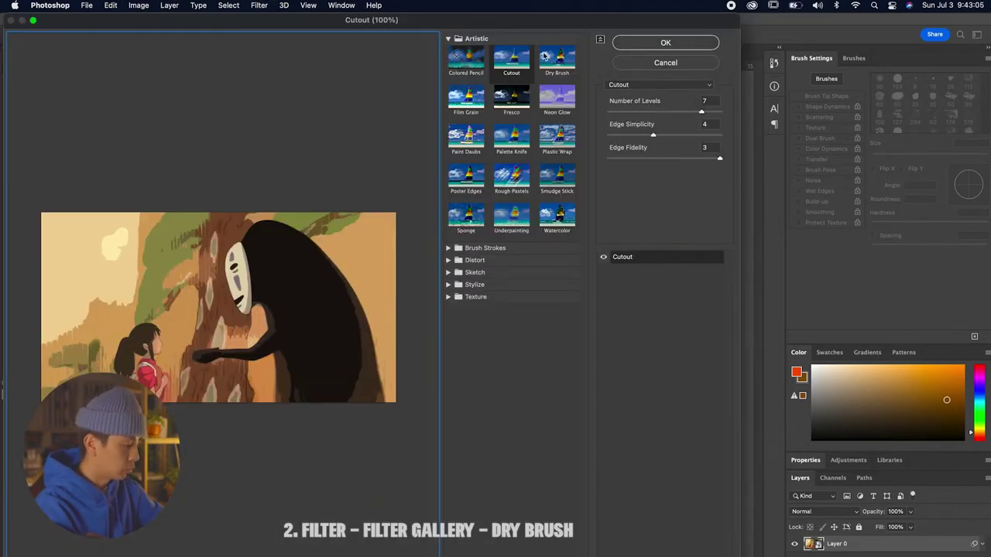
{"action": "left_click", "coordinate": [557, 62]}
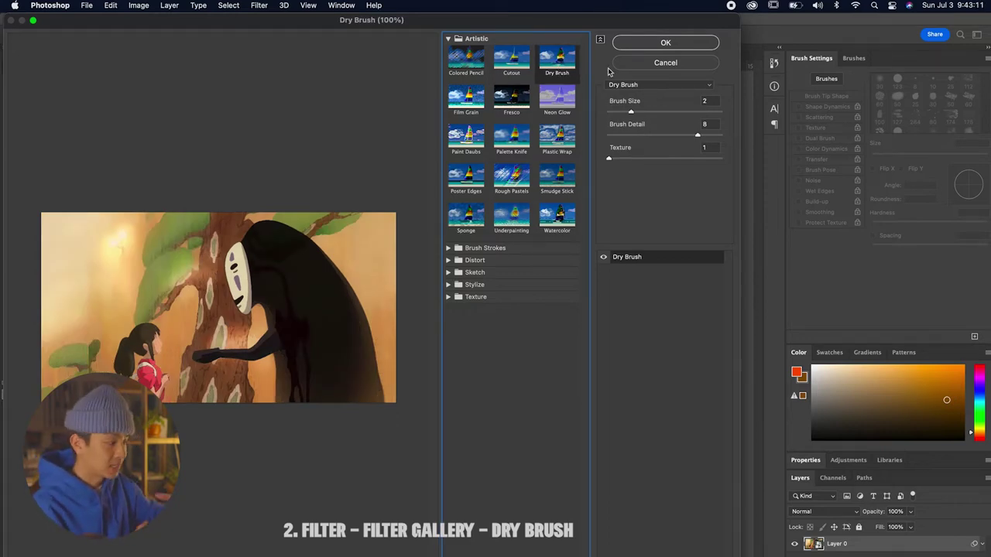
{"action": "left_click_drag", "start_coordinate": [631, 111], "coordinate": [617, 115]}
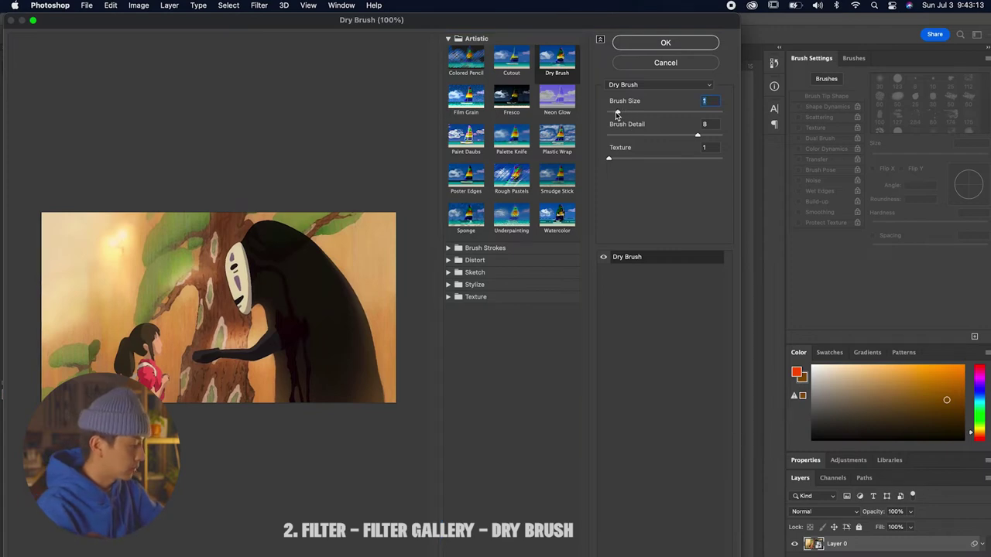
{"action": "mouse_move", "coordinate": [662, 110]}
{"action": "left_mouse_down"}
{"action": "mouse_move", "coordinate": [722, 113]}
{"action": "mouse_move", "coordinate": [620, 118]}
{"action": "left_mouse_up"}
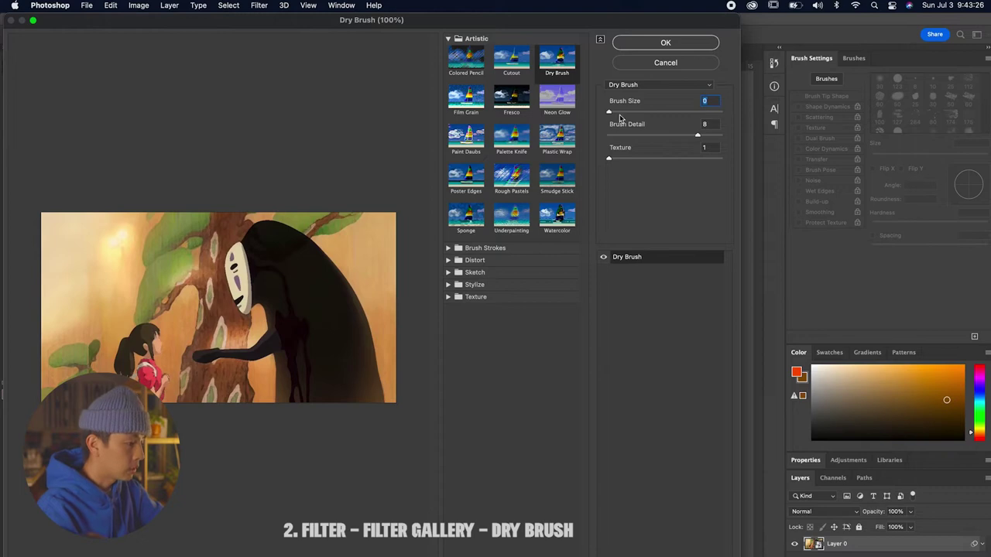
{"action": "left_click", "coordinate": [622, 135]}
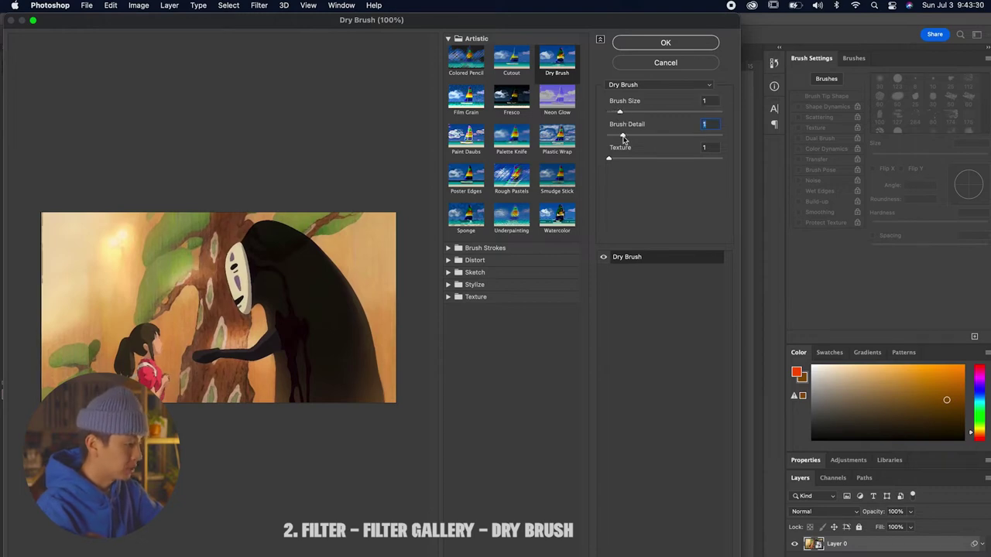
{"action": "left_click_drag", "start_coordinate": [713, 135], "coordinate": [729, 136]}
{"action": "mouse_move", "coordinate": [609, 158]}
{"action": "left_mouse_down"}
{"action": "mouse_move", "coordinate": [680, 159]}
{"action": "mouse_move", "coordinate": [613, 160]}
{"action": "left_mouse_up"}
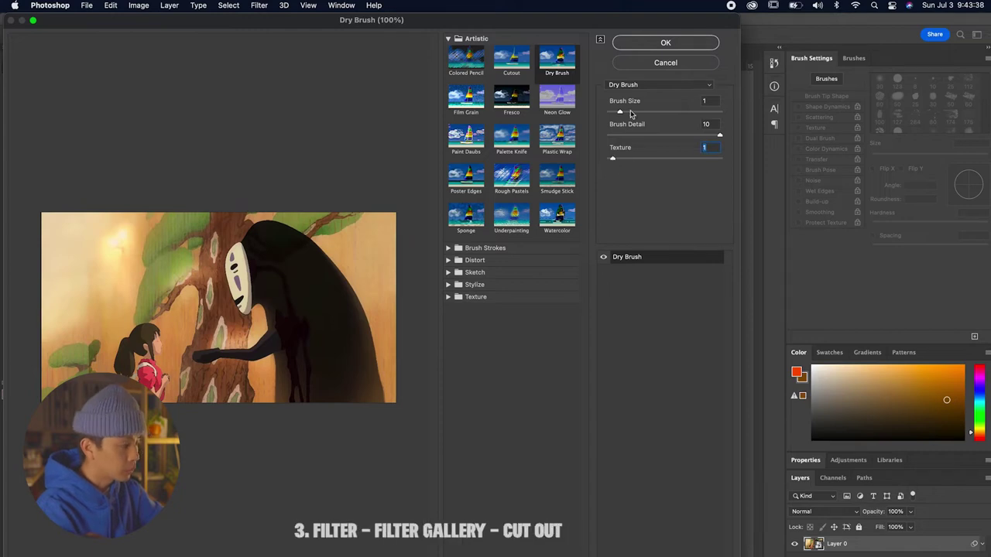
{"action": "left_click", "coordinate": [653, 44]}
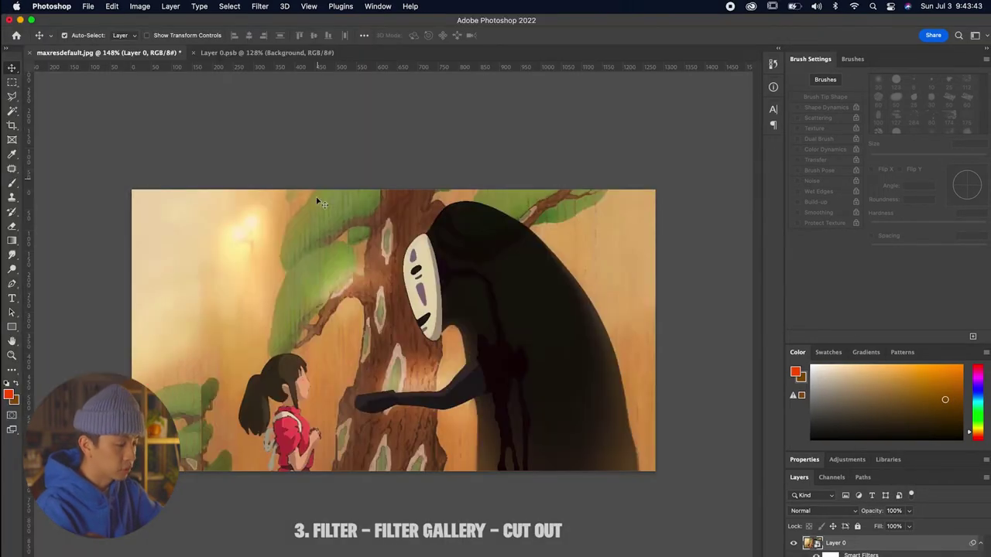
Add a second Filter Gallery effect to Layer 0 using Cutout and adjust its Number of Levels.
{"action": "scroll", "coordinate": [370, 337], "scroll_direction": "up", "scroll_amount": 3}
{"action": "scroll", "coordinate": [370, 338], "scroll_direction": "down", "scroll_amount": 1}
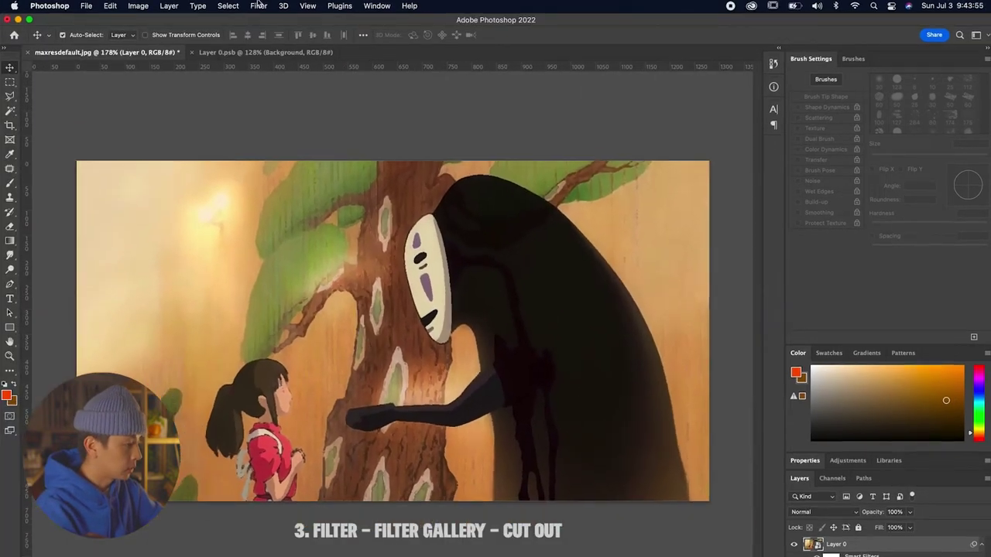
{"action": "left_click", "coordinate": [259, 4]}
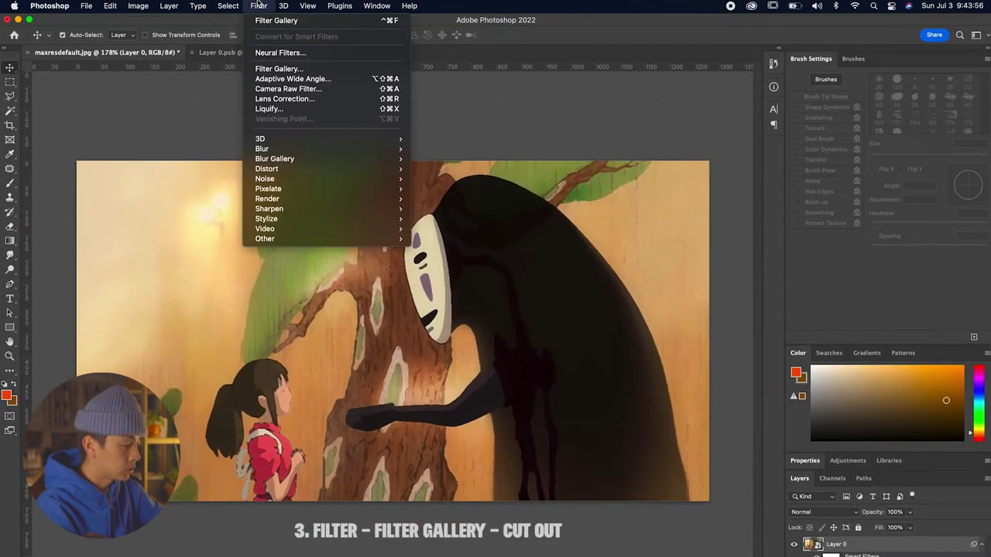
{"action": "left_click", "coordinate": [279, 69]}
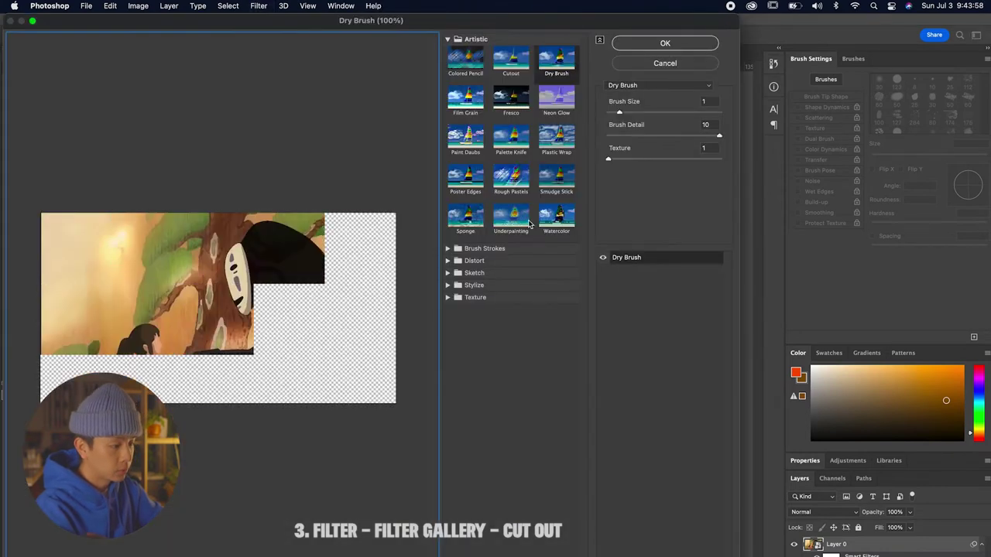
{"action": "left_click", "coordinate": [524, 71]}
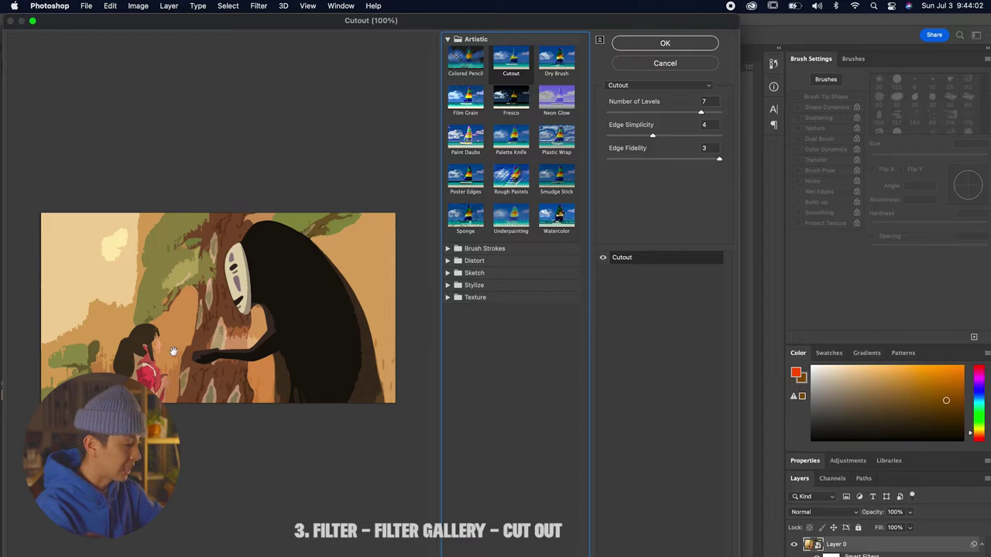
{"action": "left_click_drag", "start_coordinate": [737, 17], "coordinate": [990, 17]}
{"action": "left_click_drag", "start_coordinate": [955, 112], "coordinate": [913, 112]}
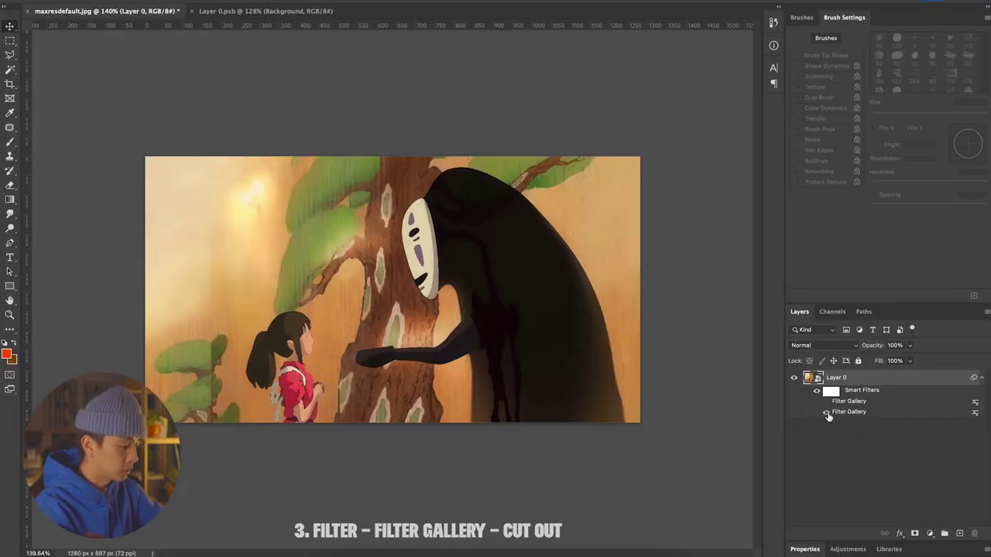
Set the Cutout smart filter's blending mode to Pin Light and lower its opacity.
{"action": "left_click", "coordinate": [827, 413]}
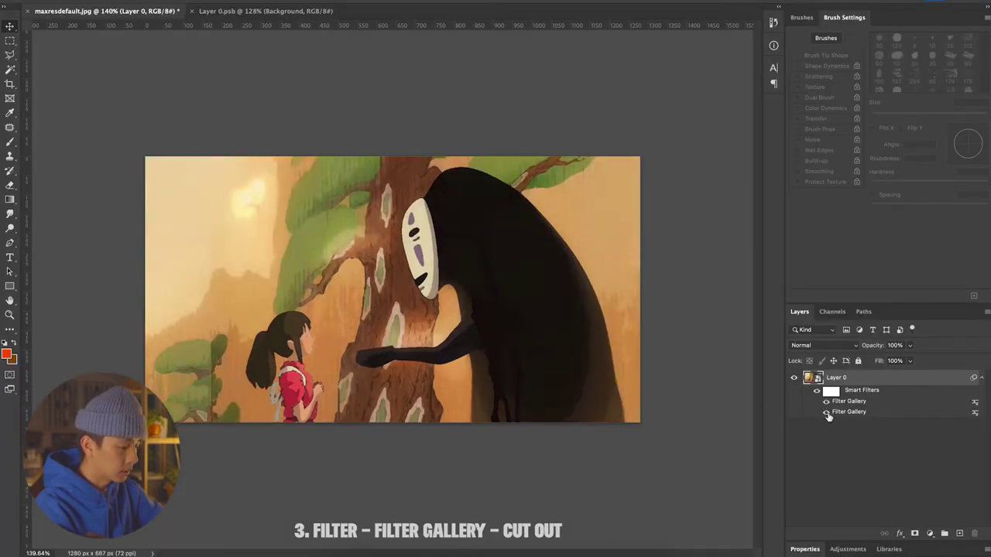
{"action": "double_click", "coordinate": [975, 402]}
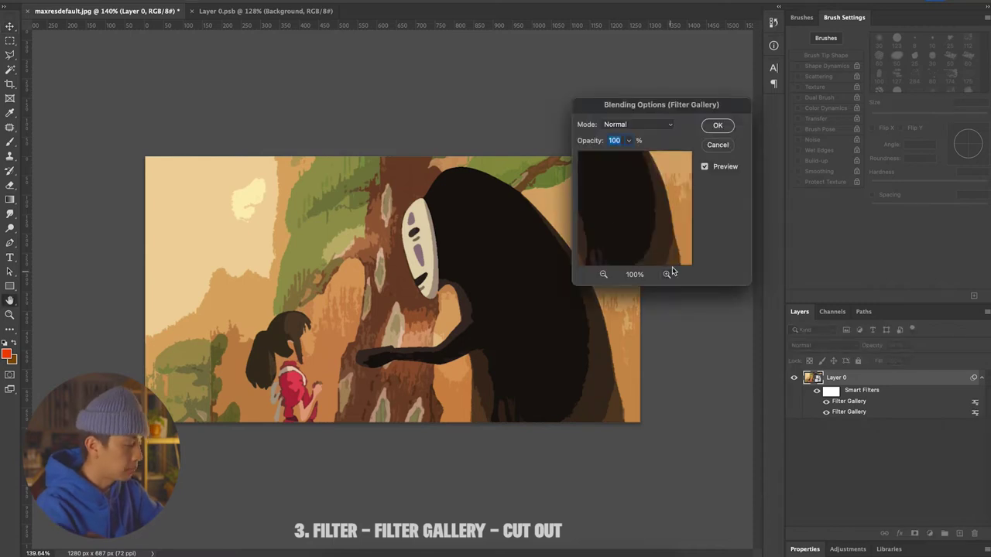
{"action": "left_click", "coordinate": [638, 124]}
{"action": "left_click", "coordinate": [620, 345]}
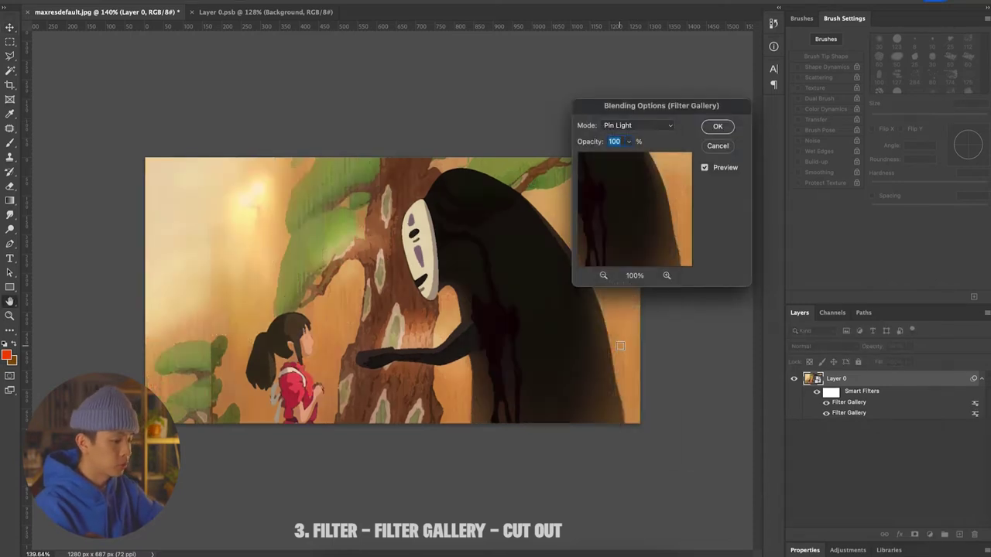
{"action": "left_click", "coordinate": [629, 142]}
{"action": "left_click_drag", "start_coordinate": [629, 156], "coordinate": [592, 156]}
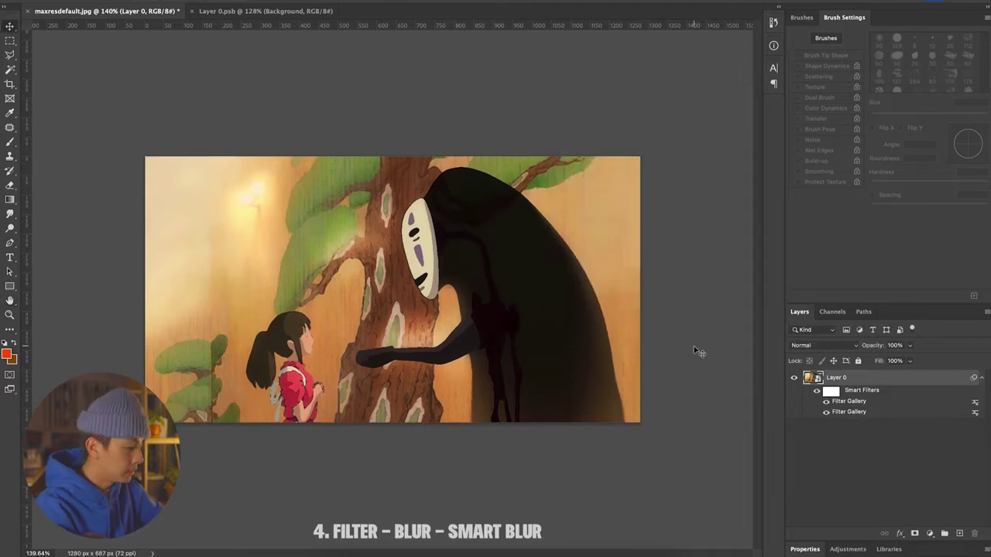
Apply a Smart Blur filter to Layer 0 with High quality and Normal mode, adjusting its radius.
{"action": "left_click", "coordinate": [259, 4]}
{"action": "mouse_move", "coordinate": [264, 149]}
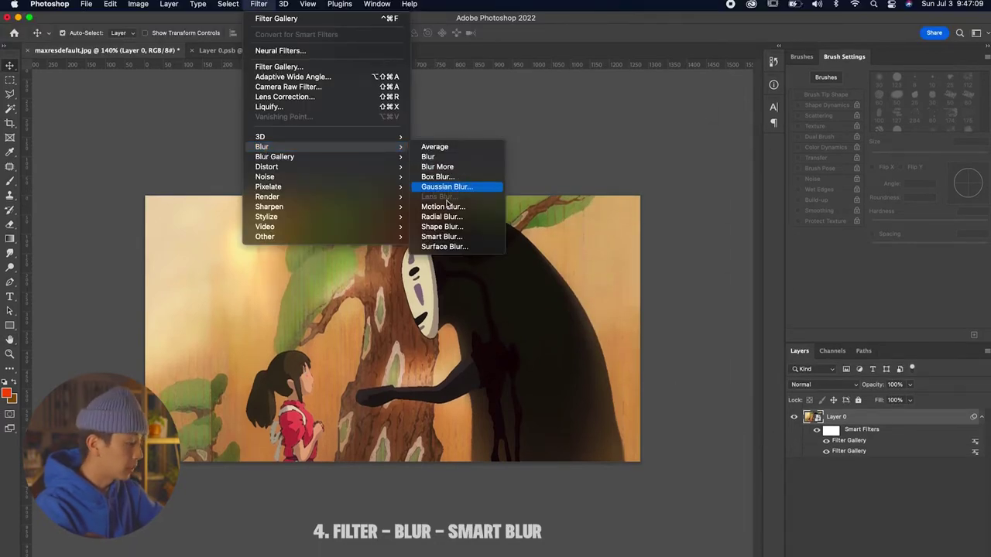
{"action": "left_click", "coordinate": [439, 236]}
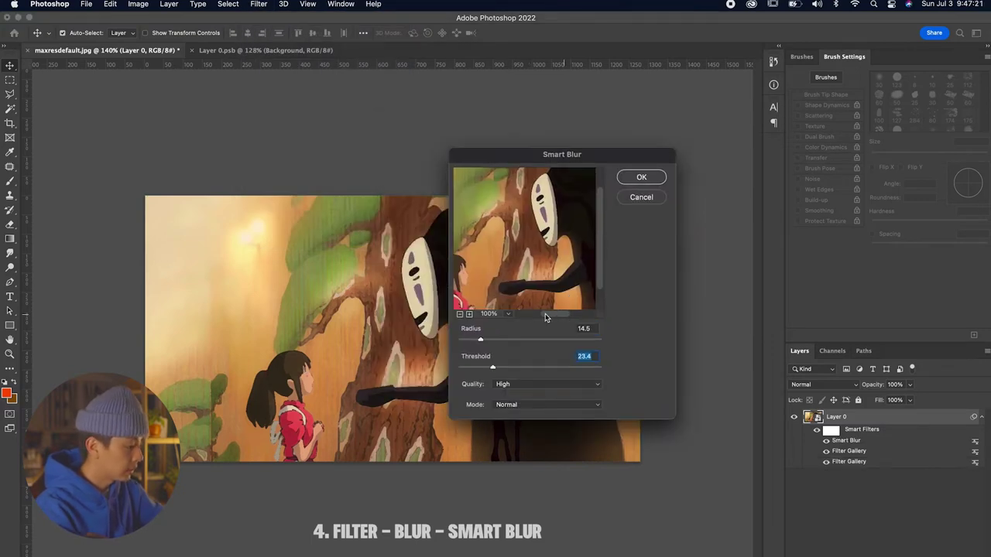
{"action": "left_click_drag", "start_coordinate": [545, 313], "coordinate": [555, 314]}
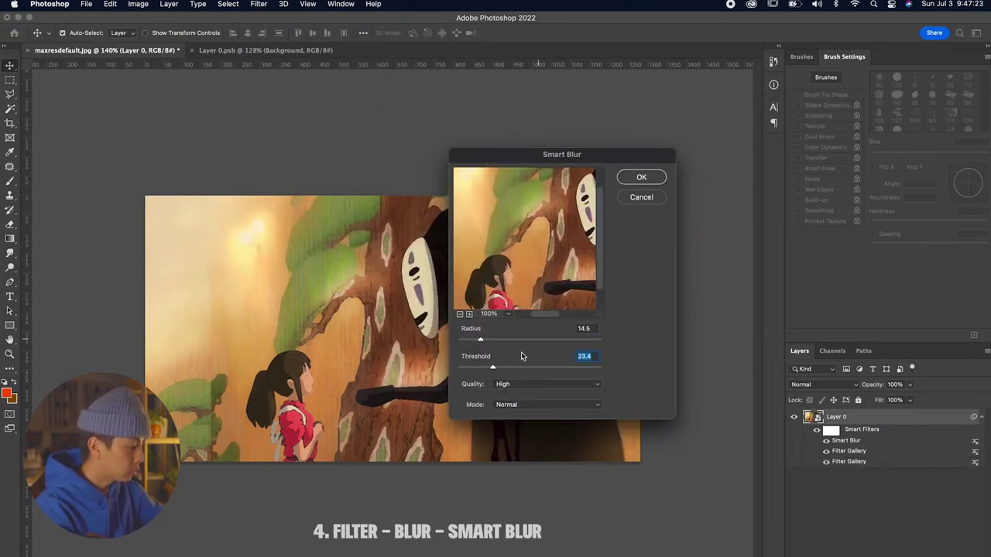
{"action": "left_click_drag", "start_coordinate": [495, 344], "coordinate": [516, 339]}
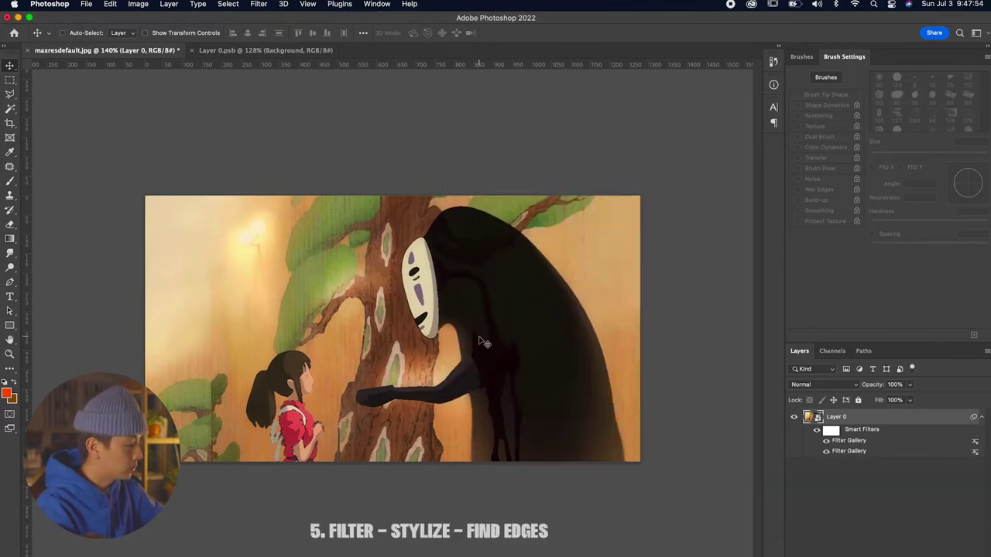
{"action": "key", "text": "super+shift+z"}
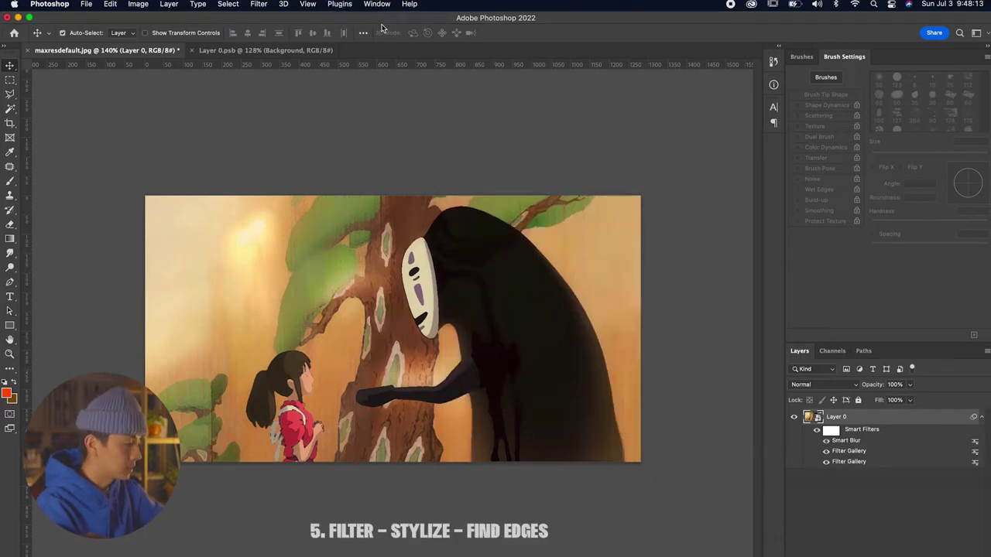
Apply the Find Edges stylize filter to Layer 0.
{"action": "left_click", "coordinate": [258, 4]}
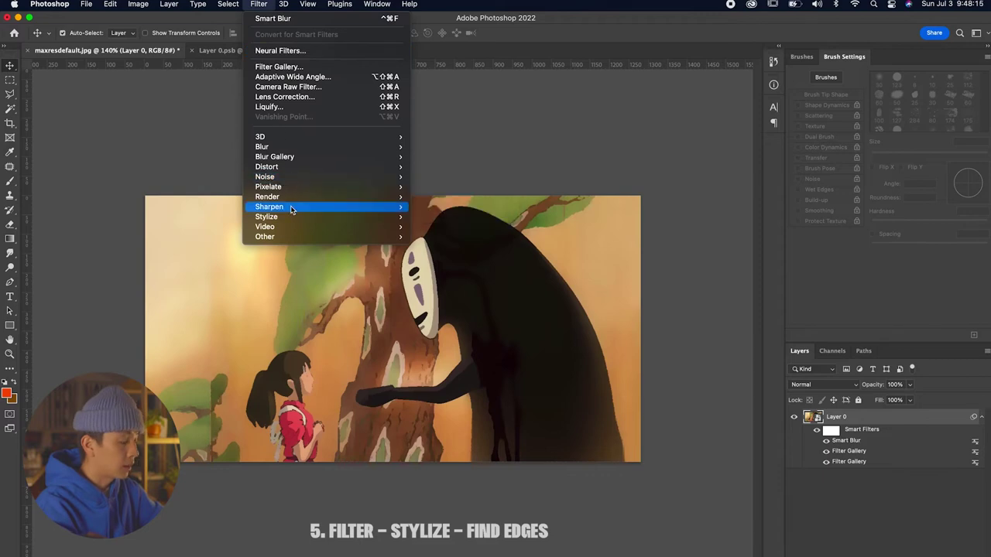
{"action": "mouse_move", "coordinate": [327, 219]}
{"action": "left_click", "coordinate": [439, 248]}
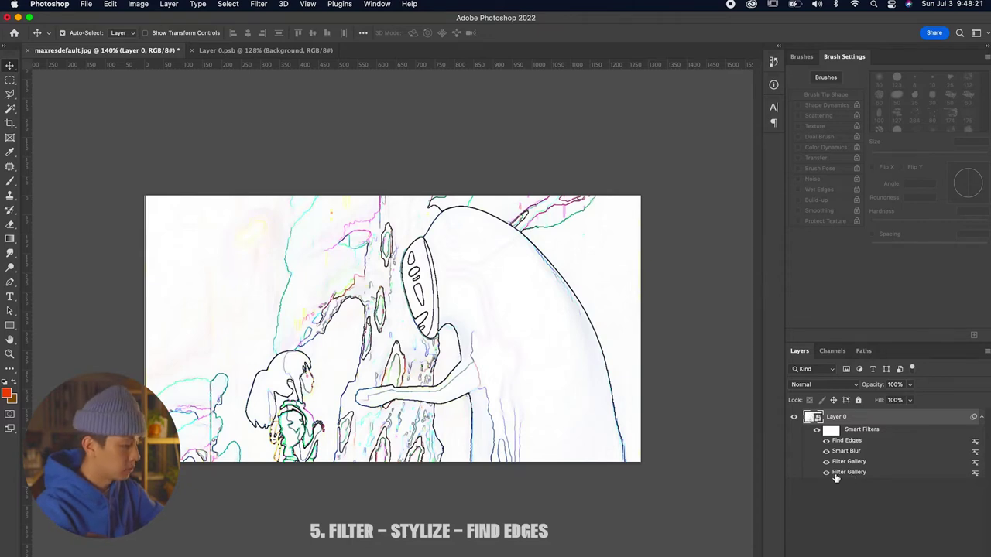
Compare the image with the first Filter Gallery effect and the Find Edges filter toggled off and on.
{"action": "left_click", "coordinate": [826, 473]}
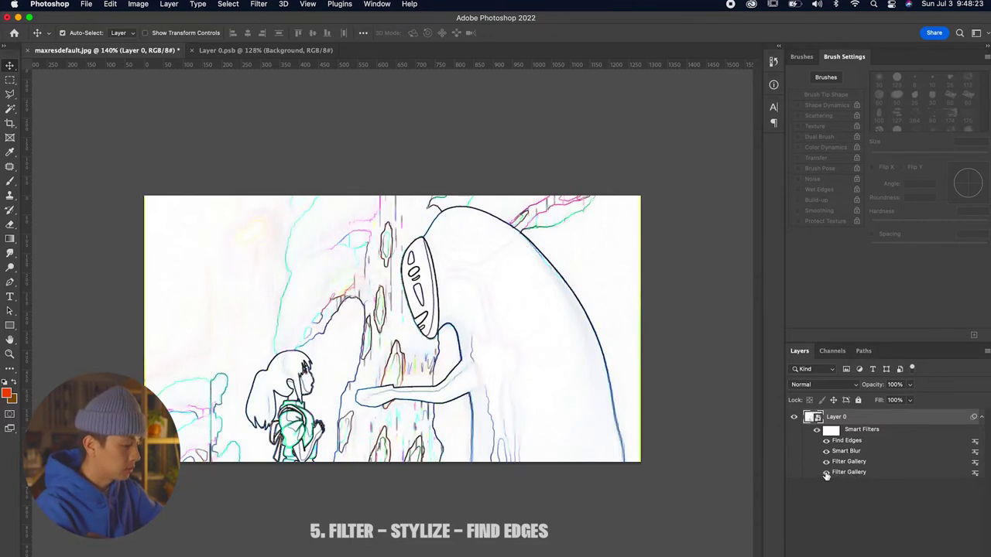
{"action": "left_click", "coordinate": [826, 440]}
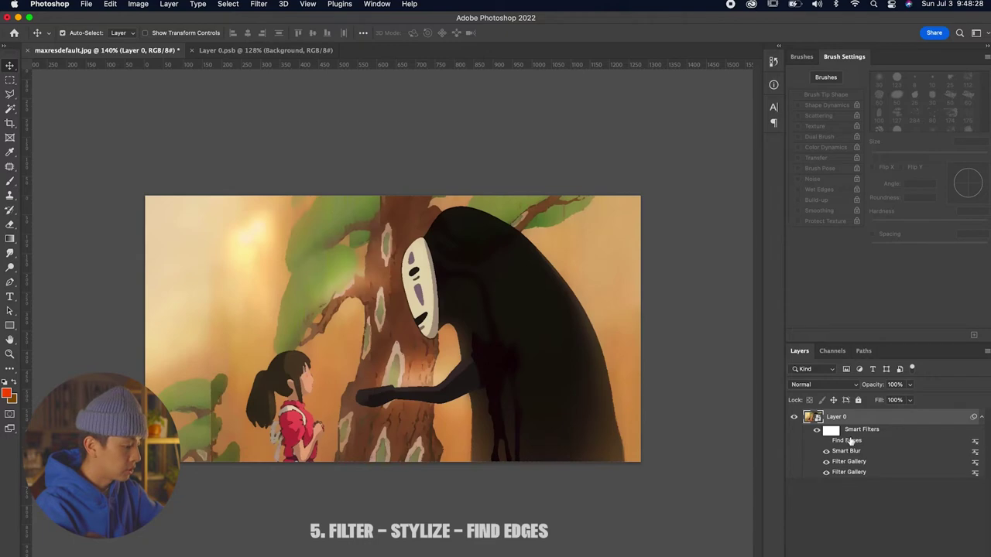
{"action": "left_click", "coordinate": [827, 441]}
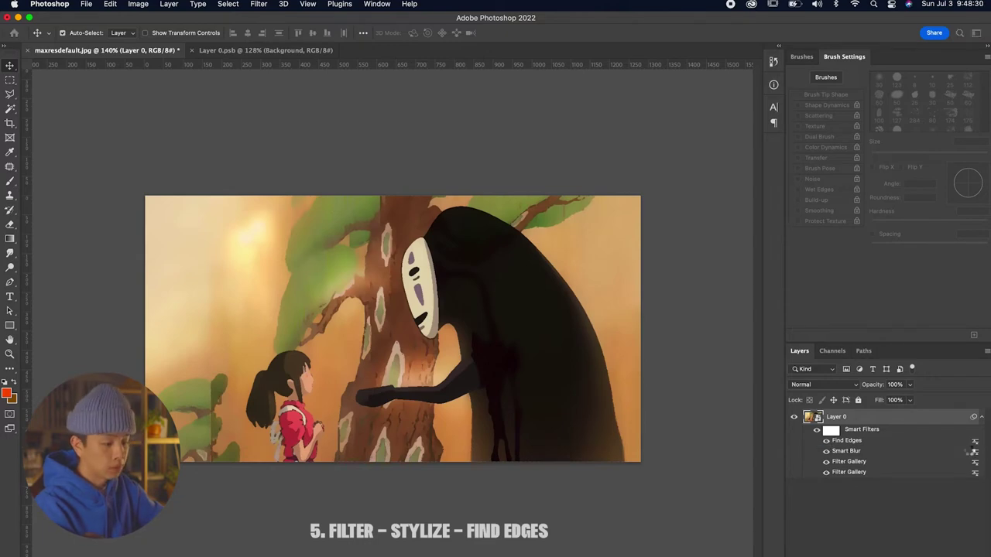
Set the Find Edges smart filter's blending mode to Multiply at 31% opacity, comparing the image with the preview off and on.
{"action": "double_click", "coordinate": [975, 441]}
{"action": "left_click", "coordinate": [626, 165]}
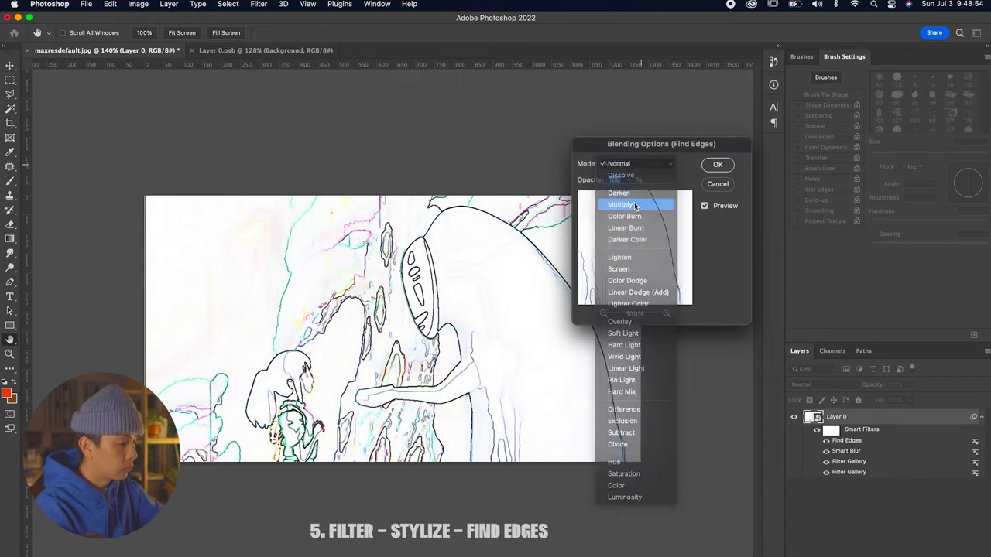
{"action": "left_click", "coordinate": [620, 205]}
{"action": "left_click", "coordinate": [627, 180]}
{"action": "left_click_drag", "start_coordinate": [634, 203], "coordinate": [595, 197]}
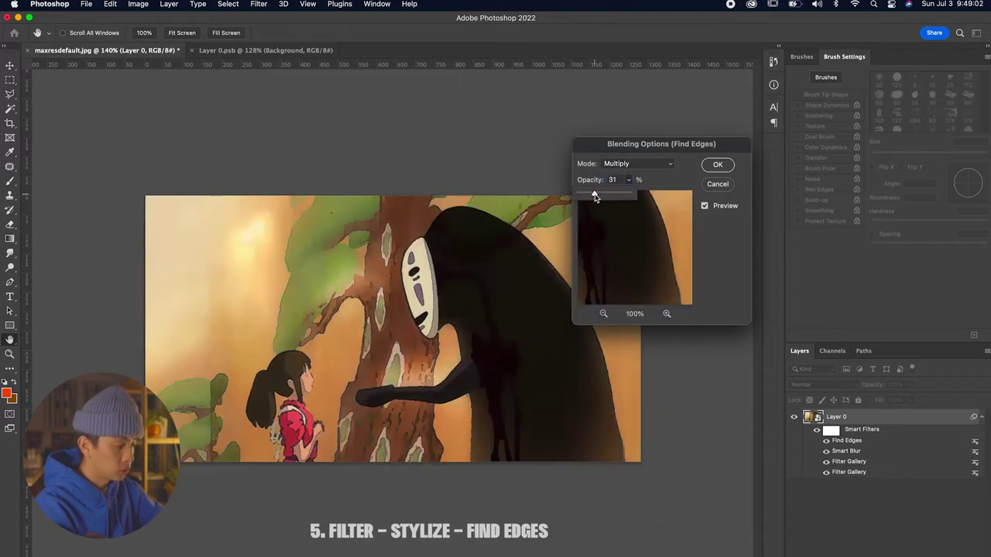
{"action": "left_click", "coordinate": [705, 208]}
{"action": "left_click", "coordinate": [705, 207]}
{"action": "left_click", "coordinate": [705, 208]}
{"action": "left_click", "coordinate": [705, 208]}
{"action": "left_click", "coordinate": [705, 209]}
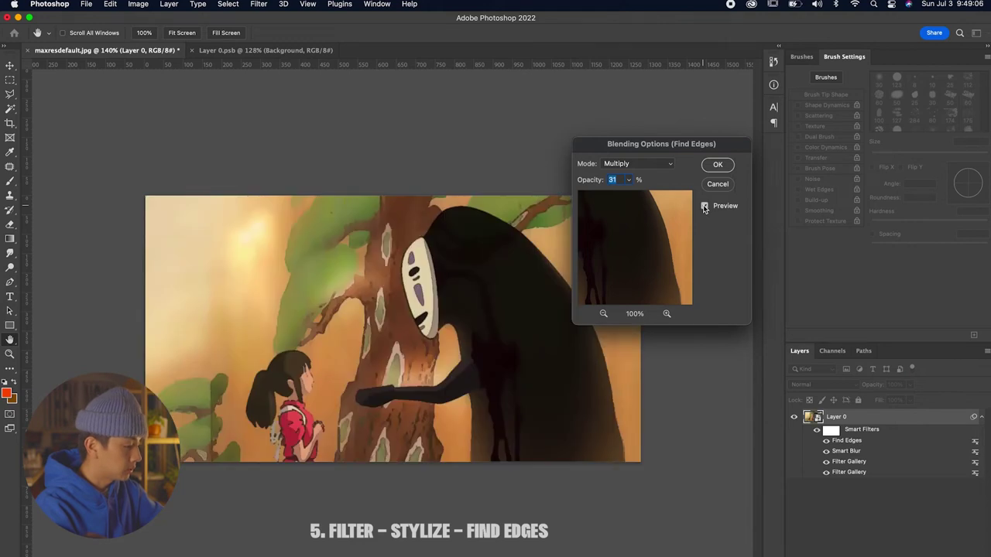
{"action": "key", "text": "Return"}
{"action": "key", "text": "v"}
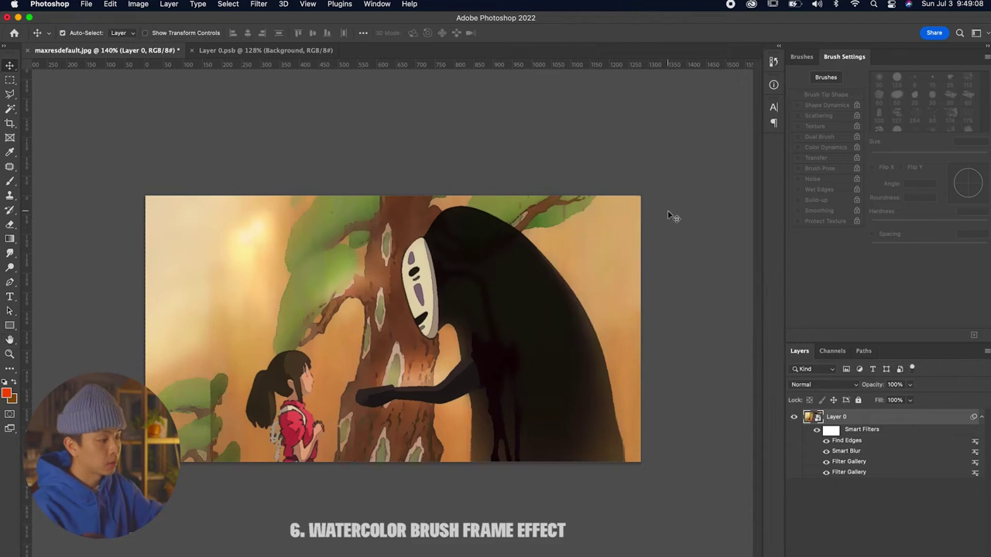
Convert Layer 0 with all its smart filters into a new smart object.
{"action": "key", "text": "super+minus"}
{"action": "key", "text": "super+equal"}
{"action": "key", "text": "super+equal"}
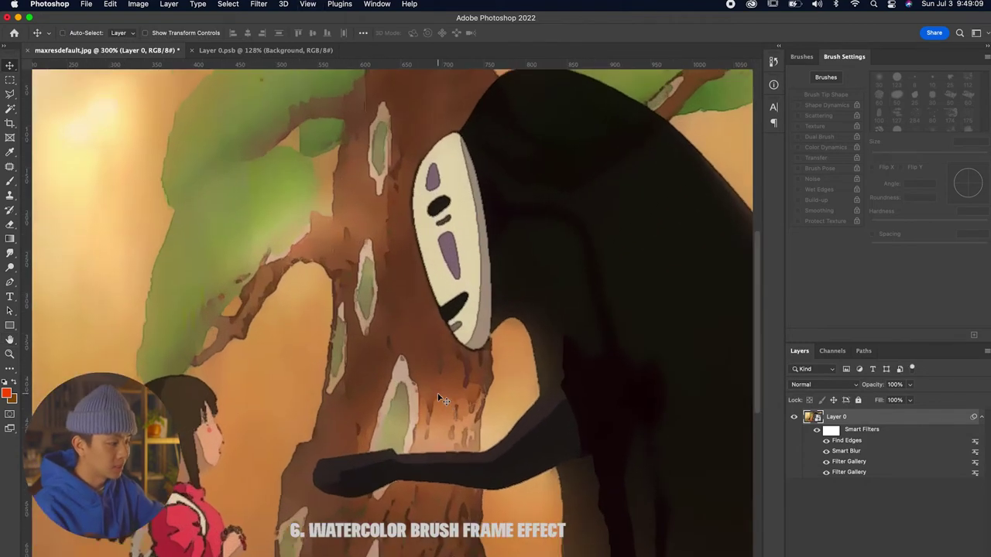
{"action": "key", "text": "super+minus"}
{"action": "scroll", "coordinate": [439, 399], "scroll_direction": "down", "scroll_amount": 3}
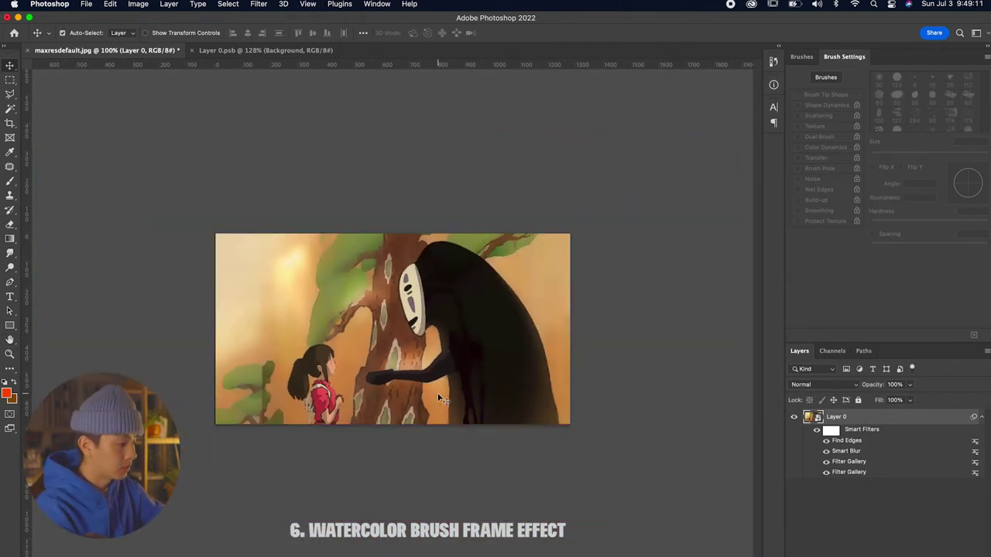
{"action": "scroll", "coordinate": [439, 399], "scroll_direction": "down", "scroll_amount": 1}
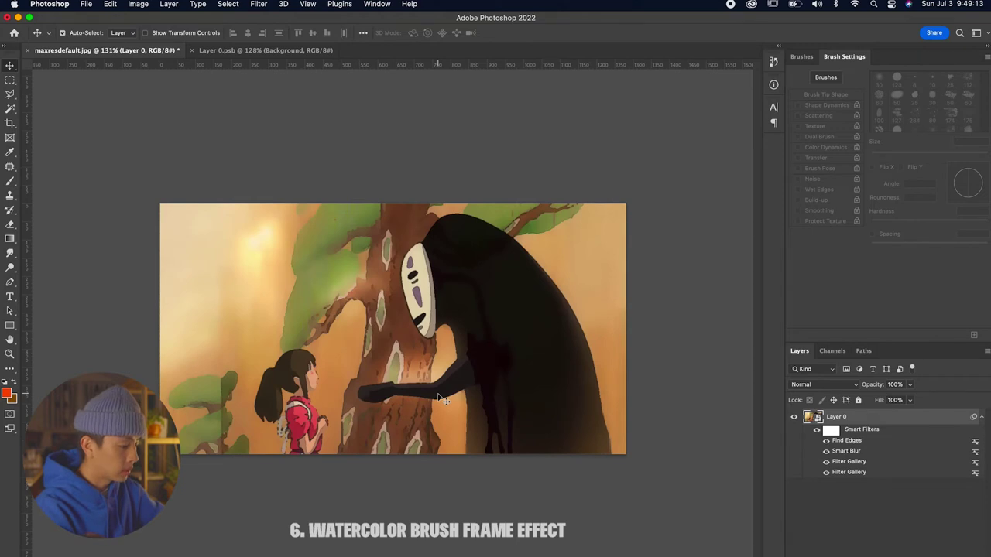
{"action": "scroll", "coordinate": [329, 353], "scroll_direction": "down", "scroll_amount": 2}
{"action": "right_click", "coordinate": [836, 416]}
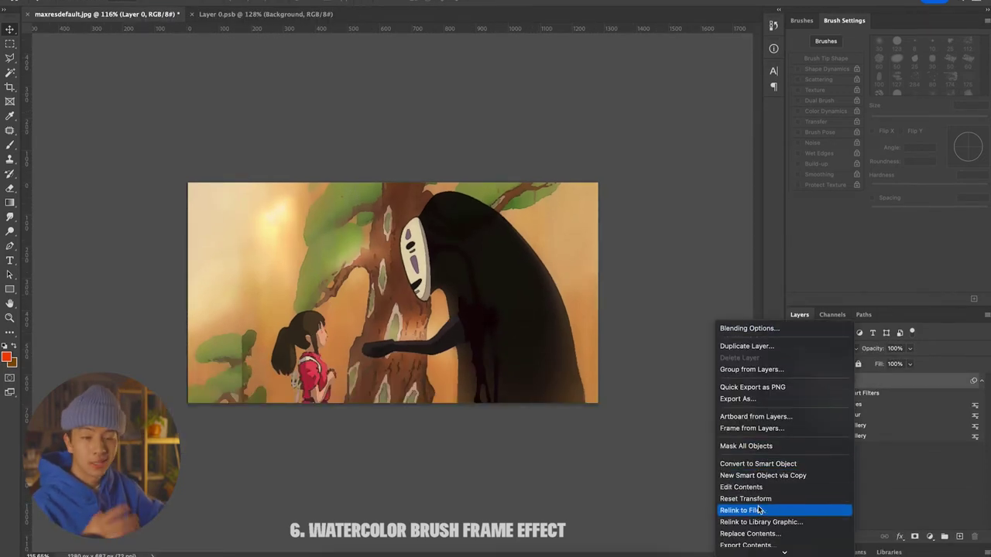
{"action": "left_click", "coordinate": [755, 463]}
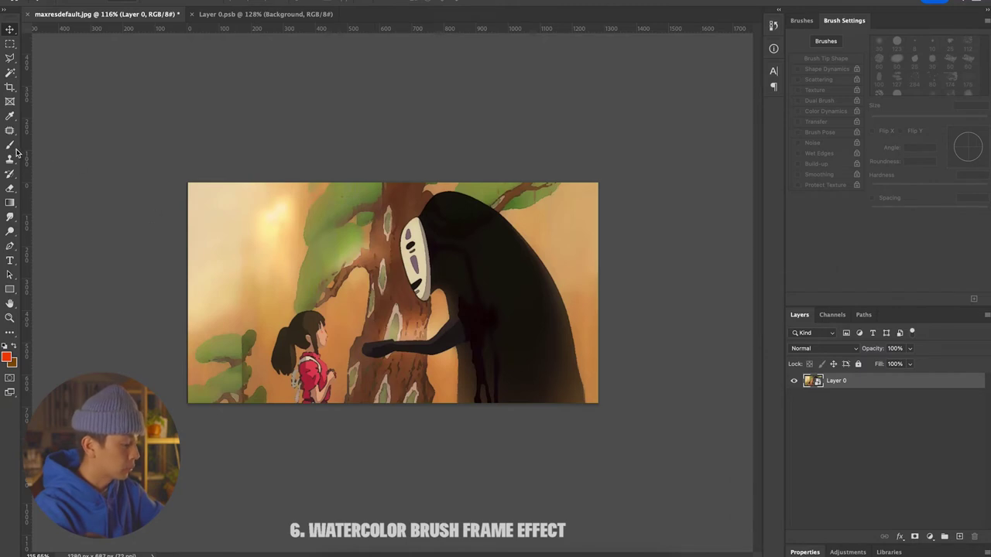
Extend the canvas with the Crop tool to leave an empty transparent margin on all sides of the image.
{"action": "left_click", "coordinate": [10, 87]}
{"action": "left_click_drag", "start_coordinate": [597, 402], "coordinate": [665, 440]}
{"action": "left_click_drag", "start_coordinate": [392, 442], "coordinate": [394, 434]}
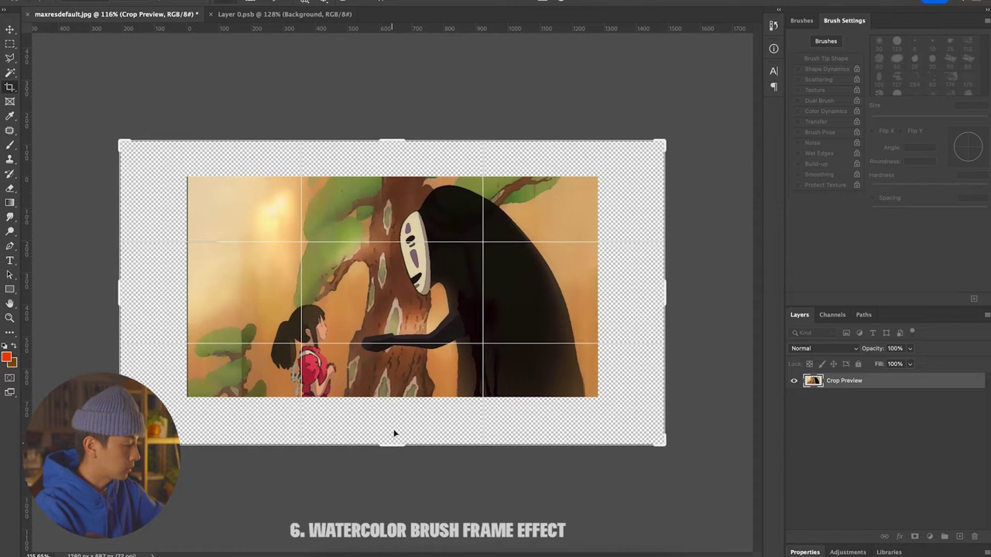
{"action": "left_click_drag", "start_coordinate": [388, 148], "coordinate": [385, 133]}
{"action": "key", "text": "super+z"}
{"action": "key", "text": "Return"}
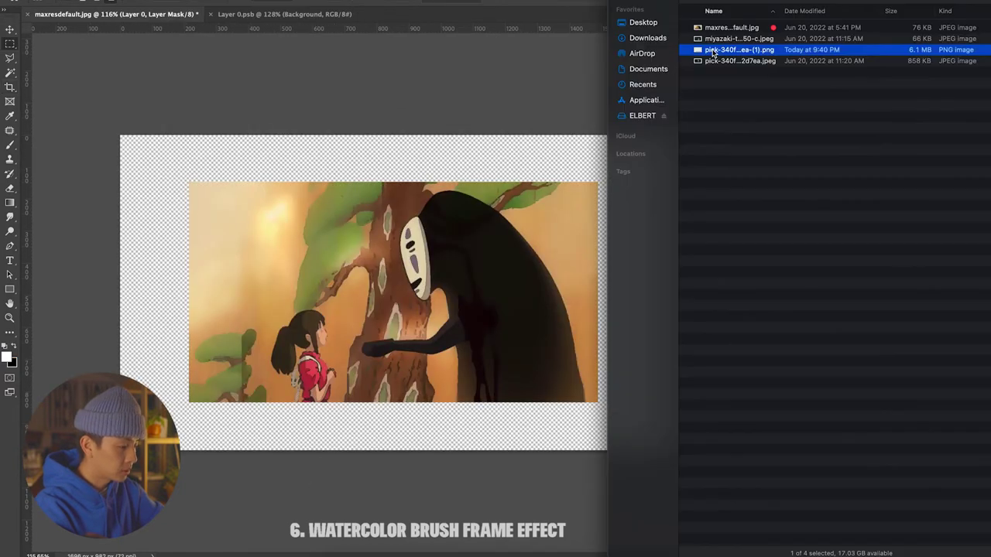
Place the white paper texture PNG above the image and set its blending mode to Multiply.
{"action": "key", "text": "space"}
{"action": "key", "text": "space"}
{"action": "left_click_drag", "start_coordinate": [713, 52], "coordinate": [545, 175]}
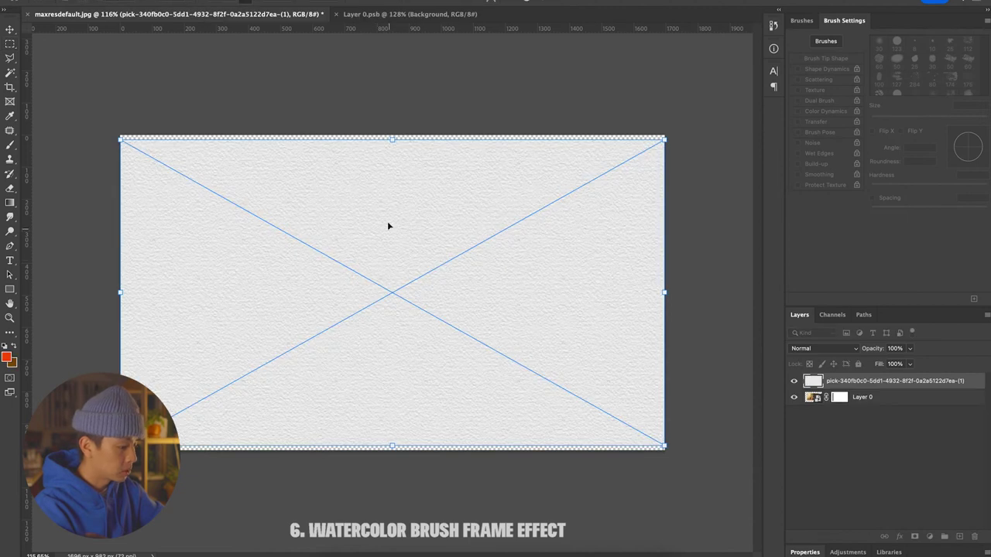
{"action": "key", "text": "Return"}
{"action": "left_click", "coordinate": [824, 349]}
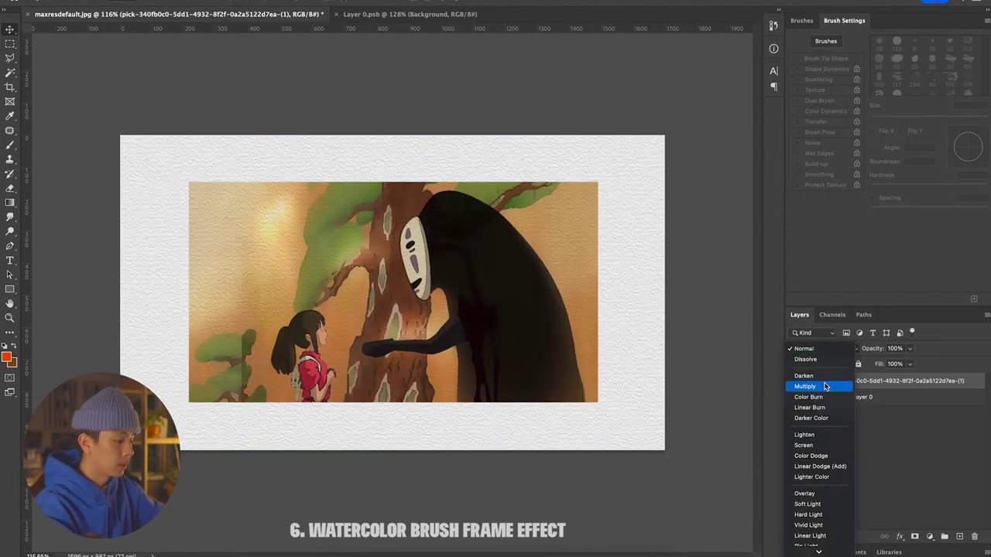
{"action": "left_click", "coordinate": [825, 385]}
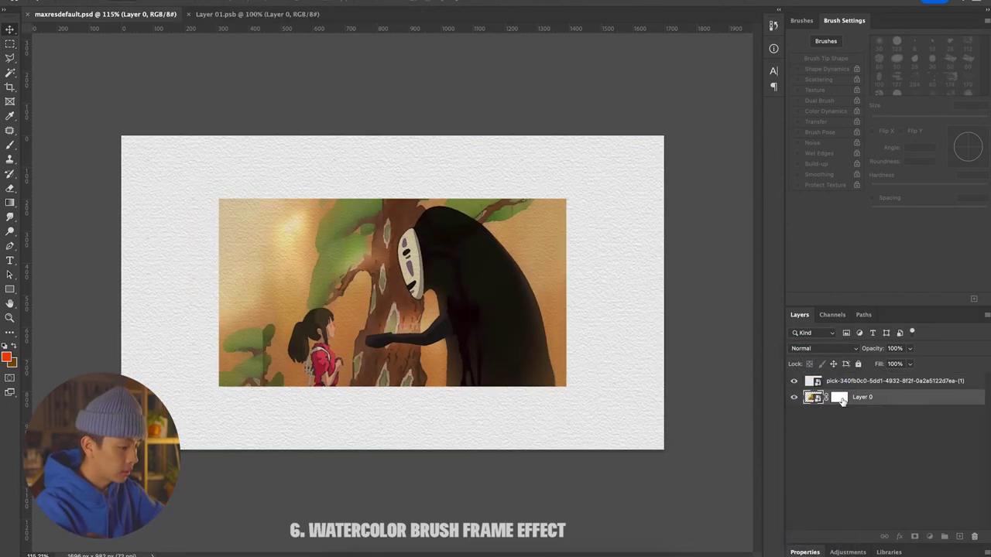
Replace Layer 0's existing layer mask with a new one and invert it to black to hide the picture.
{"action": "left_click_drag", "start_coordinate": [973, 535], "coordinate": [974, 535]}
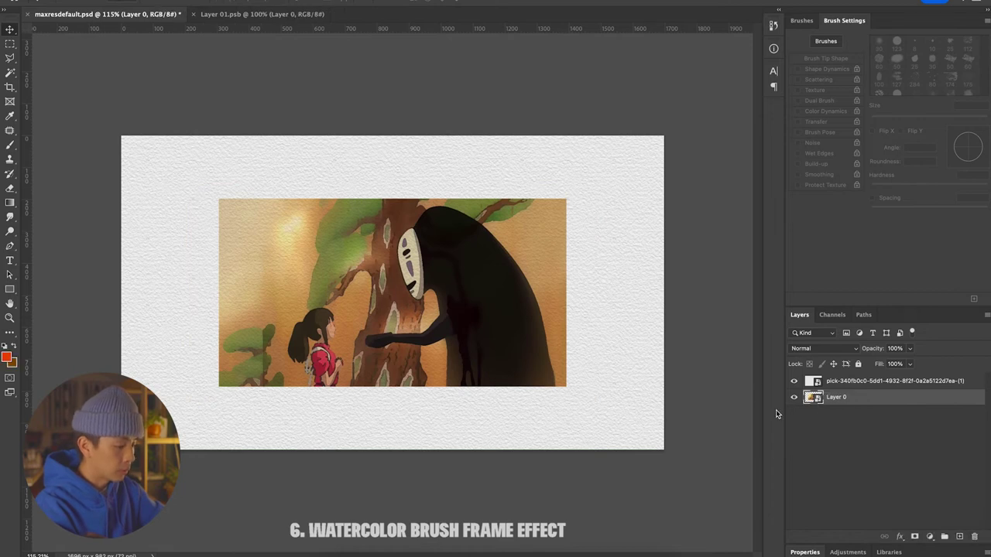
{"action": "left_click", "coordinate": [916, 538]}
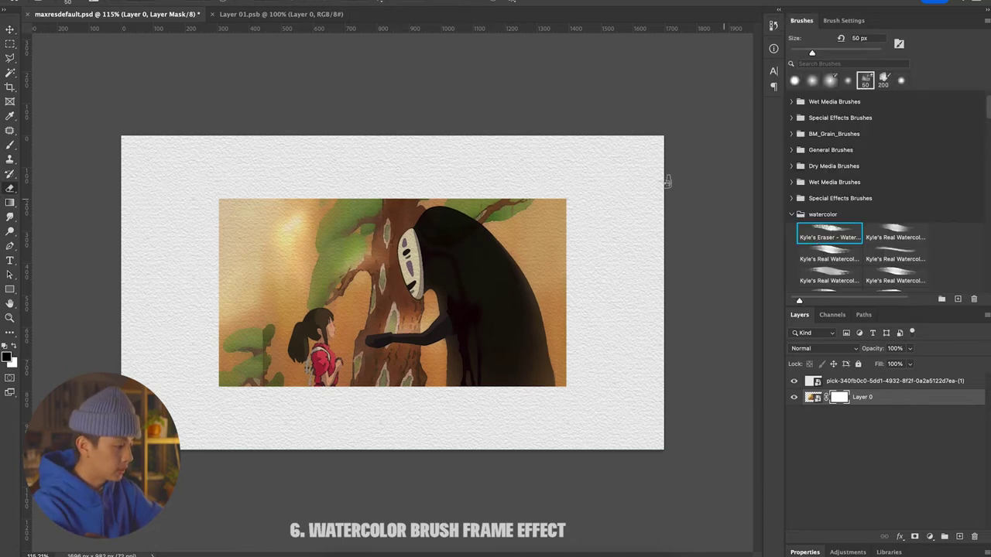
{"action": "key", "text": "x"}
{"action": "key", "text": "ctrl+i"}
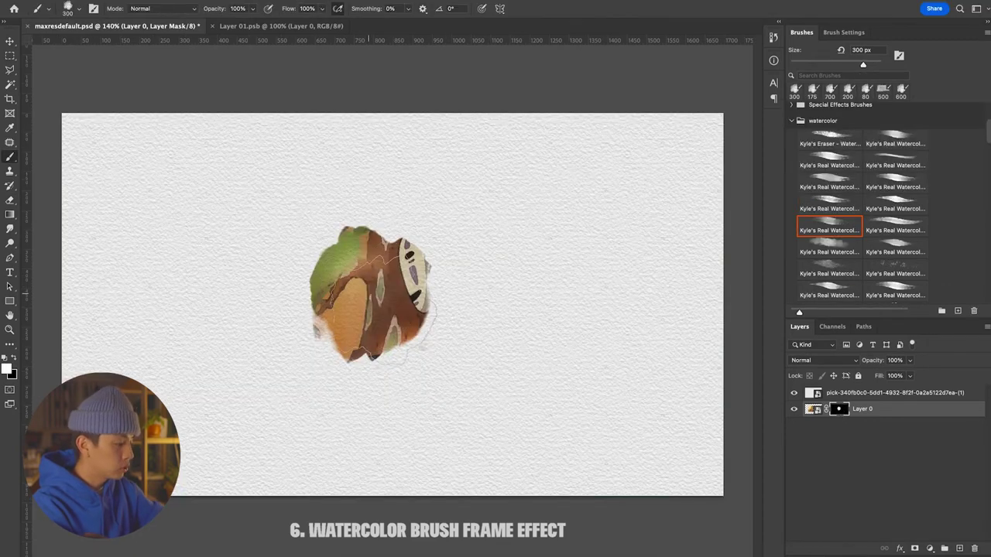
Reveal the tree trunk and white face at the centre by painting white on Layer 0's mask with a 300 px, then 600 px watercolor brush.
{"action": "mouse_move", "coordinate": [356, 302]}
{"action": "left_mouse_down"}
{"action": "mouse_move", "coordinate": [385, 322]}
{"action": "mouse_move", "coordinate": [395, 279]}
{"action": "mouse_move", "coordinate": [364, 287]}
{"action": "mouse_move", "coordinate": [410, 309]}
{"action": "left_mouse_up"}
{"action": "key", "text": "bracketright"}
{"action": "key", "text": "bracketright"}
{"action": "key", "text": "bracketright"}
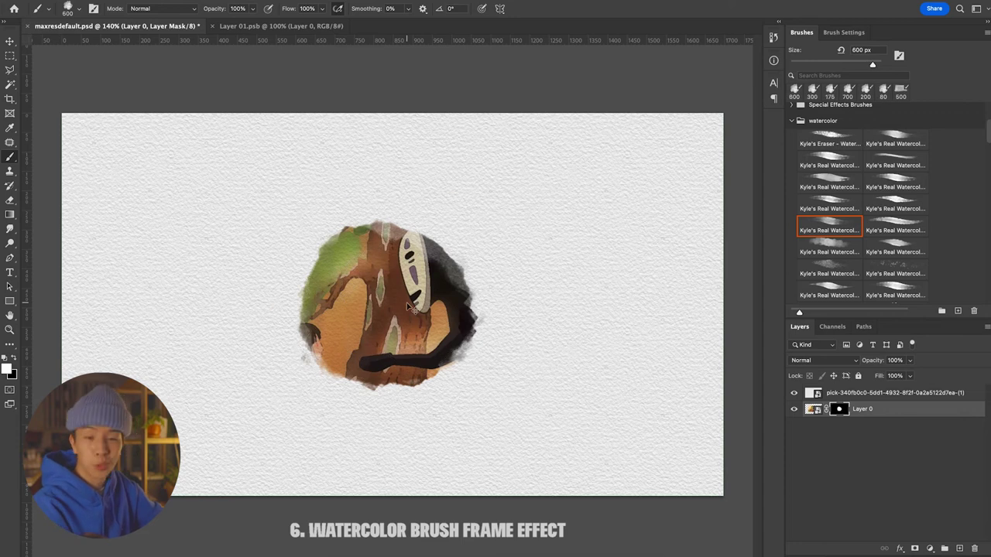
Switch to another Kyle's Real Watercolor brush at 200 px, widen the revealed area on its left side and inspect the edges.
{"action": "left_click", "coordinate": [891, 207]}
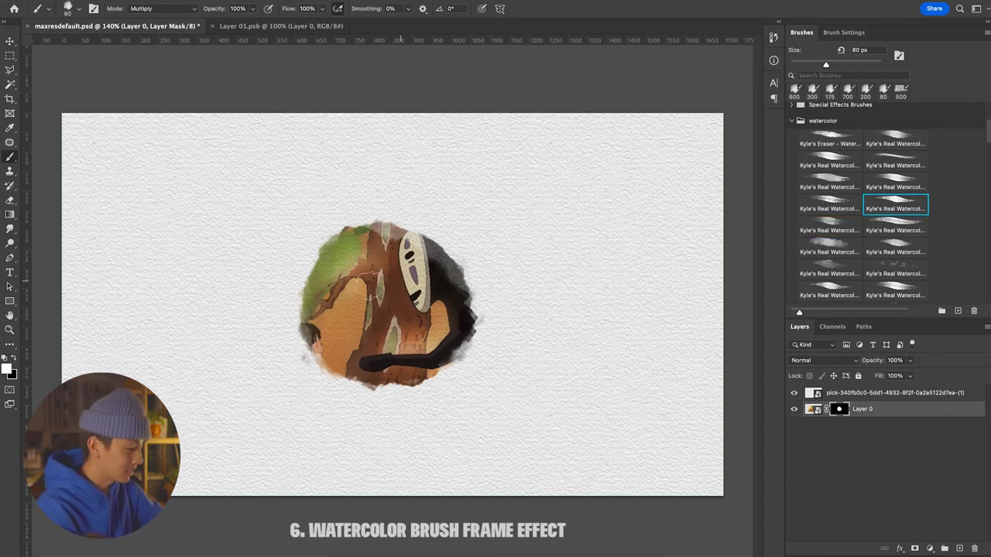
{"action": "left_click", "coordinate": [831, 183]}
{"action": "left_click_drag", "start_coordinate": [318, 253], "coordinate": [339, 266]}
{"action": "left_click_drag", "start_coordinate": [291, 316], "coordinate": [304, 357]}
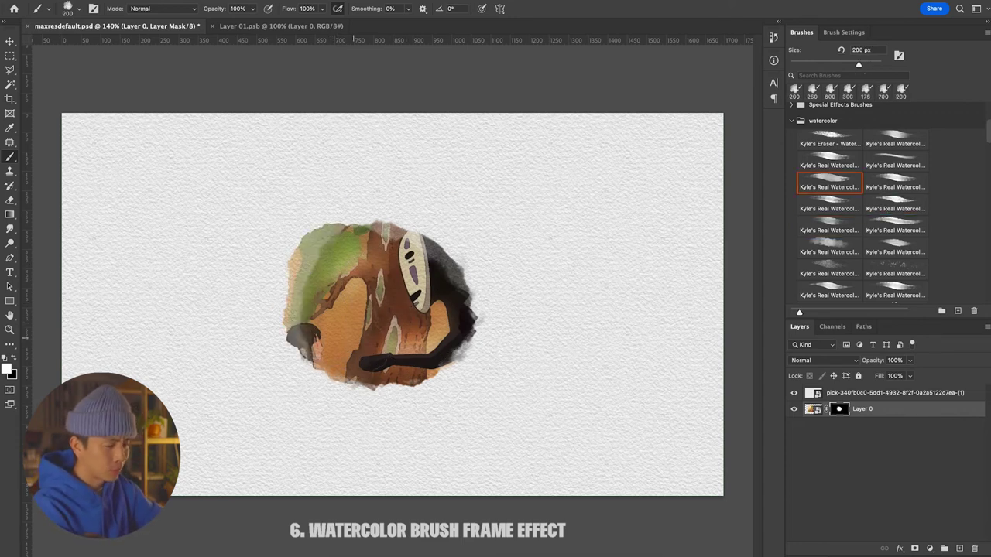
{"action": "left_click_drag", "start_coordinate": [354, 338], "coordinate": [370, 351]}
{"action": "scroll", "coordinate": [397, 347], "scroll_direction": "up", "scroll_amount": 5}
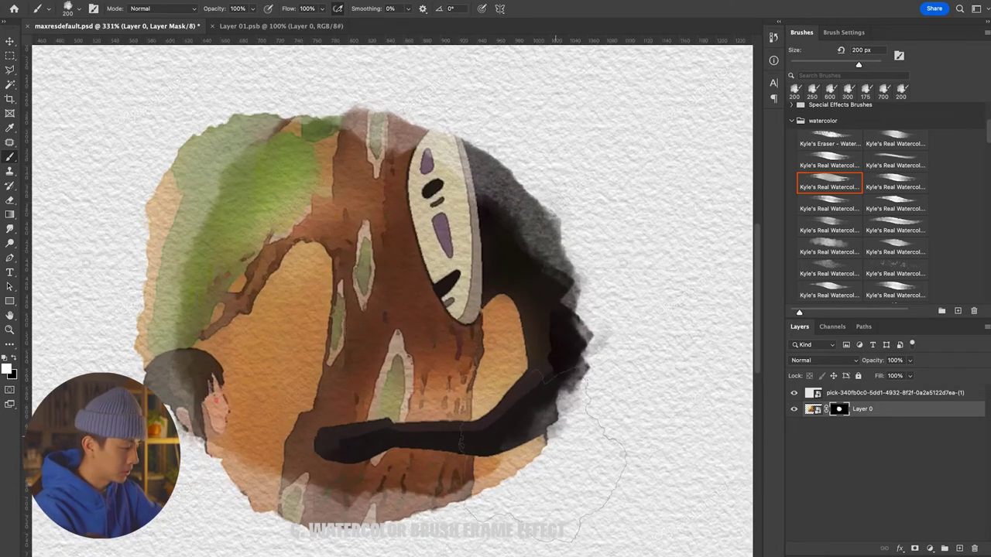
{"action": "left_click_drag", "start_coordinate": [159, 200], "coordinate": [264, 202]}
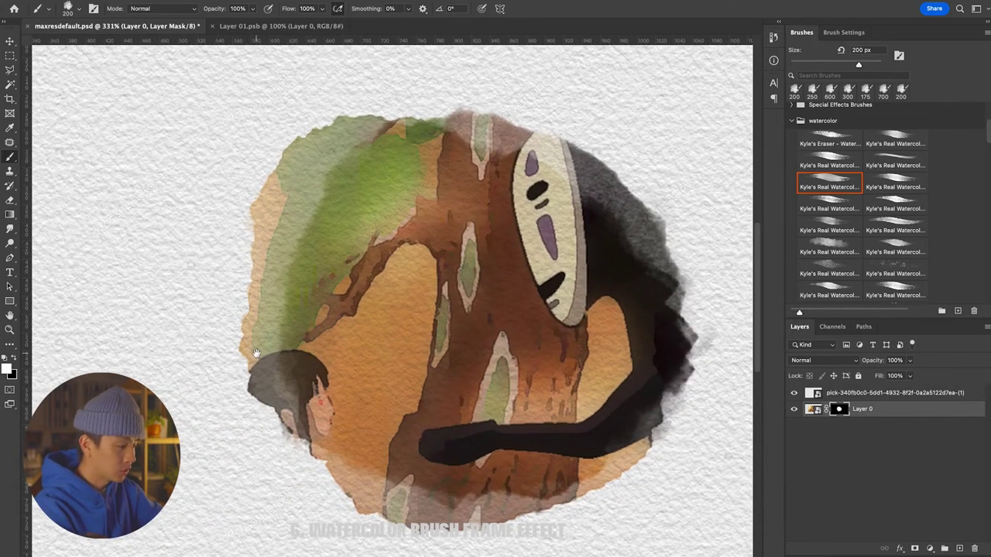
{"action": "left_click_drag", "start_coordinate": [244, 343], "coordinate": [167, 286]}
{"action": "scroll", "coordinate": [209, 232], "scroll_direction": "down", "scroll_amount": 2}
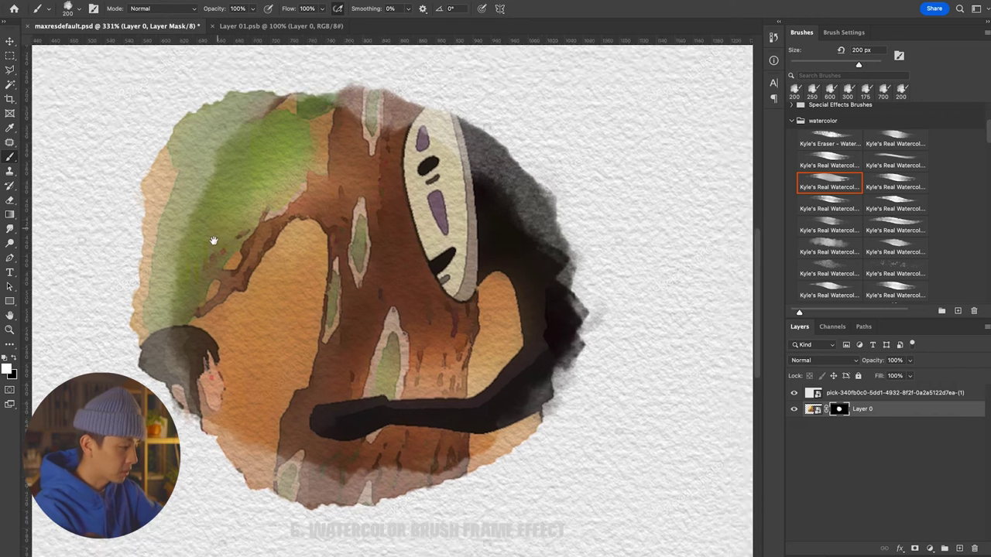
{"action": "scroll", "coordinate": [399, 306], "scroll_direction": "down", "scroll_amount": 3}
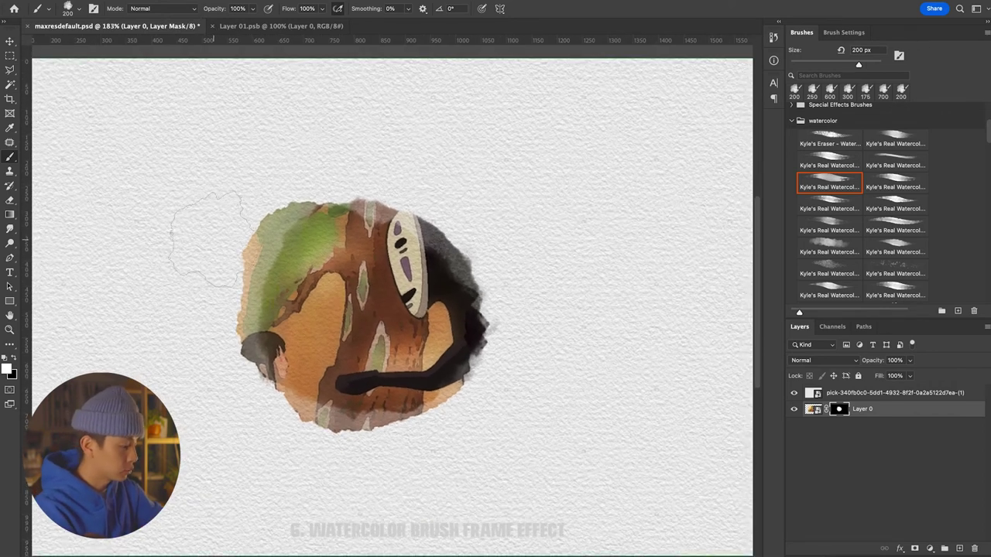
Lower the brush opacity to 62% and paint translucent watercolor edges around the revealed area on Layer 0's mask.
{"action": "left_click", "coordinate": [250, 10]}
{"action": "left_click", "coordinate": [254, 10]}
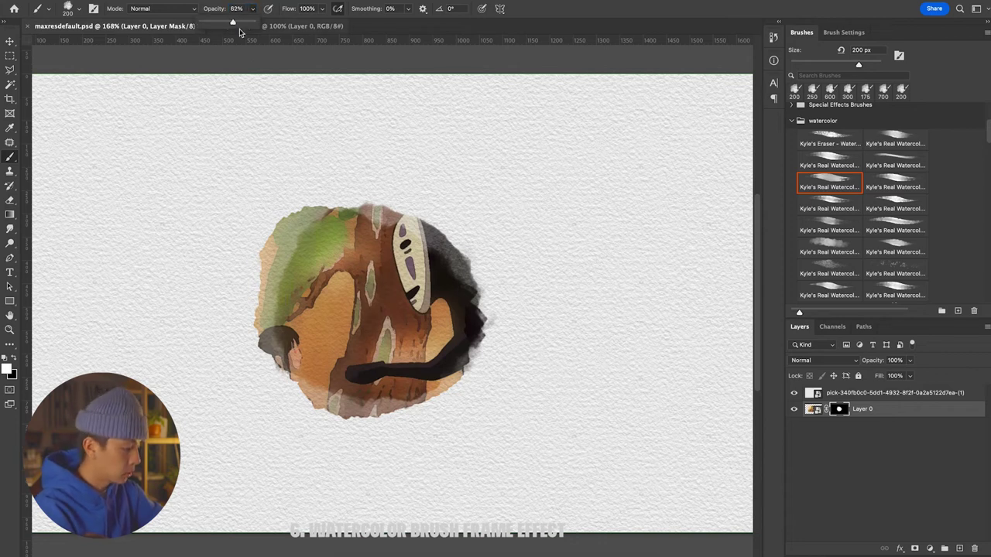
{"action": "mouse_move", "coordinate": [372, 195]}
{"action": "left_mouse_down"}
{"action": "mouse_move", "coordinate": [358, 240]}
{"action": "mouse_move", "coordinate": [412, 261]}
{"action": "left_mouse_up"}
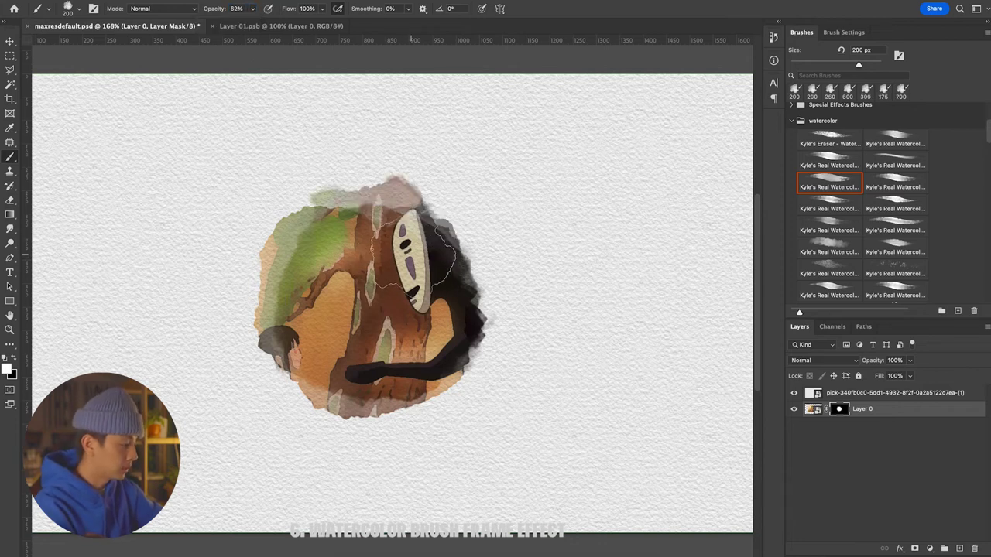
{"action": "left_click", "coordinate": [253, 9]}
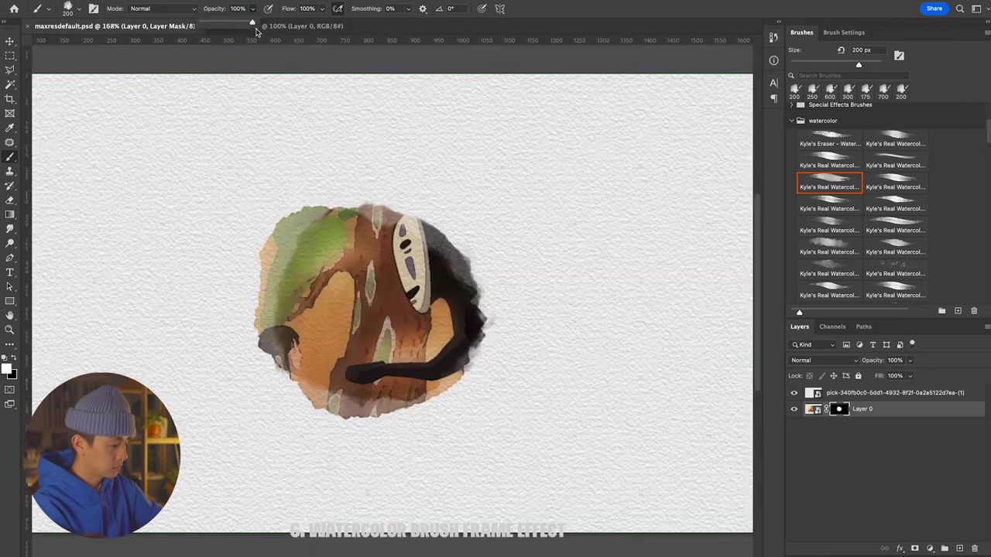
{"action": "left_click_drag", "start_coordinate": [256, 24], "coordinate": [236, 24]}
{"action": "mouse_move", "coordinate": [357, 225]}
{"action": "left_mouse_down"}
{"action": "mouse_move", "coordinate": [459, 365]}
{"action": "mouse_move", "coordinate": [257, 317]}
{"action": "left_mouse_up"}
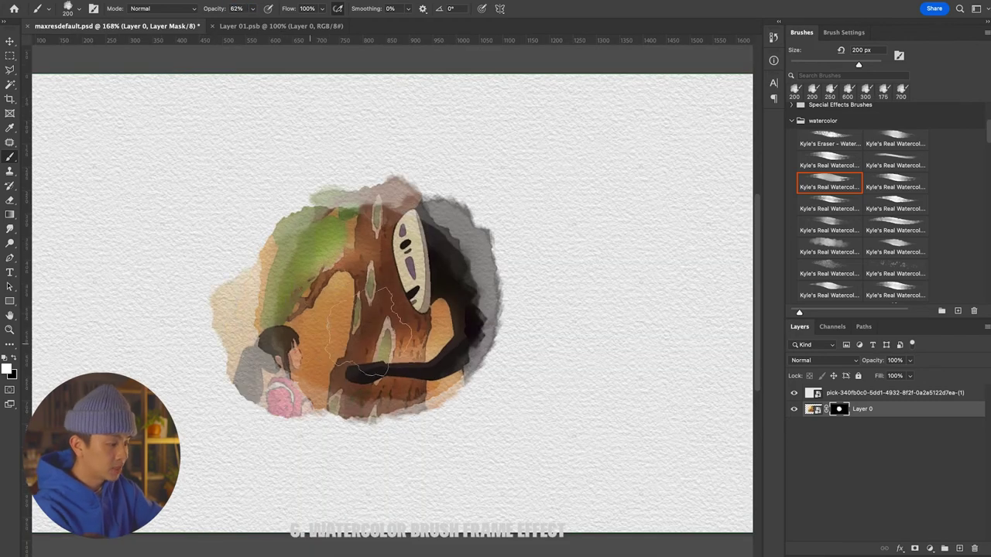
Build up more layered translucent strokes around the revealed area to show more of the dark figure and background.
{"action": "key", "text": "super+minus"}
{"action": "left_click_drag", "start_coordinate": [447, 287], "coordinate": [445, 319]}
{"action": "key", "text": "super+plus"}
{"action": "key", "text": "super+1"}
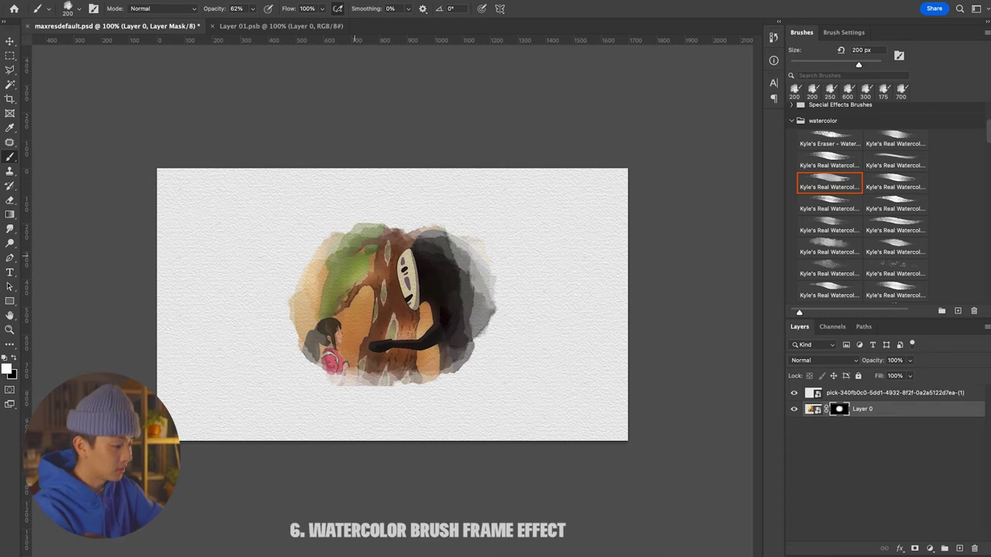
{"action": "key", "text": "super+plus"}
{"action": "key", "text": "super+minus"}
{"action": "left_click_drag", "start_coordinate": [445, 279], "coordinate": [464, 356]}
{"action": "key", "text": "super+plus"}
Raise the brush opacity to 100%, enlarge the brush and reveal the right side of the dark figure.
{"action": "left_click", "coordinate": [253, 9]}
{"action": "left_click_drag", "start_coordinate": [236, 24], "coordinate": [255, 24]}
{"action": "key", "text": "bracketright"}
{"action": "key", "text": "bracketright"}
{"action": "key", "text": "bracketright"}
{"action": "key", "text": "bracketright"}
{"action": "left_click_drag", "start_coordinate": [511, 232], "coordinate": [527, 388]}
{"action": "key", "text": "super+minus"}
{"action": "key", "text": "super+plus"}
Refine the mask over the dark figure with white strokes, then reduce the brush size.
{"action": "key", "text": "x"}
{"action": "key", "text": "bracketleft"}
{"action": "key", "text": "x"}
{"action": "key", "text": "super+minus"}
{"action": "key", "text": "super+plus"}
{"action": "left_click_drag", "start_coordinate": [482, 291], "coordinate": [455, 313]}
{"action": "key", "text": "super+minus"}
{"action": "key", "text": "super+minus"}
{"action": "key", "text": "super+plus"}
{"action": "key", "text": "super+plus"}
{"action": "key", "text": "bracketleft"}
{"action": "key", "text": "bracketleft"}
{"action": "key", "text": "bracketleft"}
{"action": "key", "text": "bracketleft"}
{"action": "key", "text": "bracketleft"}
{"action": "key", "text": "bracketleft"}
{"action": "key", "text": "bracketleft"}
{"action": "key", "text": "bracketleft"}
{"action": "key", "text": "super+minus"}
{"action": "key", "text": "super+plus"}
Trim the right edge of the revealed area with a larger black brush on the mask, then return to a 150 px white brush.
{"action": "key", "text": "x"}
{"action": "key", "text": "bracketright"}
{"action": "key", "text": "bracketright"}
{"action": "key", "text": "bracketright"}
{"action": "key", "text": "bracketright"}
{"action": "key", "text": "bracketright"}
{"action": "key", "text": "bracketright"}
{"action": "key", "text": "bracketright"}
{"action": "key", "text": "bracketright"}
{"action": "left_click_drag", "start_coordinate": [577, 310], "coordinate": [556, 250]}
{"action": "key", "text": "x"}
{"action": "key", "text": "bracketleft"}
{"action": "key", "text": "bracketleft"}
{"action": "key", "text": "bracketleft"}
{"action": "key", "text": "bracketleft"}
{"action": "key", "text": "super+minus"}
{"action": "key", "text": "super+minus"}
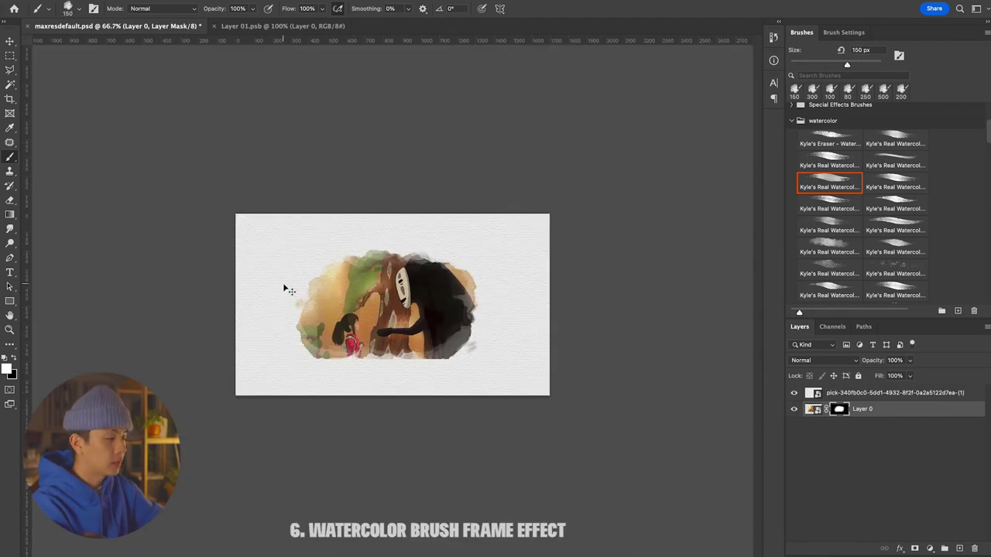
Shape the left edge of the revealed area on Layer 0's mask, alternating black and white paint and shrinking the brush.
{"action": "key", "text": "super+plus"}
{"action": "key", "text": "x"}
{"action": "left_click_drag", "start_coordinate": [271, 271], "coordinate": [282, 356]}
{"action": "key", "text": "super+plus"}
{"action": "key", "text": "x"}
{"action": "key", "text": "super+minus"}
{"action": "key", "text": "super+plus"}
{"action": "key", "text": "super+minus"}
{"action": "key", "text": "x"}
{"action": "key", "text": "super+plus"}
{"action": "key", "text": "super+plus"}
{"action": "key", "text": "x"}
{"action": "key", "text": "bracketleft"}
{"action": "key", "text": "bracketleft"}
{"action": "key", "text": "bracketleft"}
{"action": "key", "text": "bracketleft"}
{"action": "key", "text": "bracketleft"}
{"action": "key", "text": "bracketleft"}
{"action": "key", "text": "bracketleft"}
{"action": "key", "text": "bracketleft"}
{"action": "key", "text": "bracketleft"}
{"action": "key", "text": "bracketleft"}
{"action": "key", "text": "bracketleft"}
{"action": "key", "text": "bracketleft"}
{"action": "key", "text": "super+minus"}
Choose the Kyle's Real Watercolor splatter brush at 600 px for adding paint spots around the picture's edges.
{"action": "left_click", "coordinate": [910, 275]}
{"action": "key", "text": "x"}
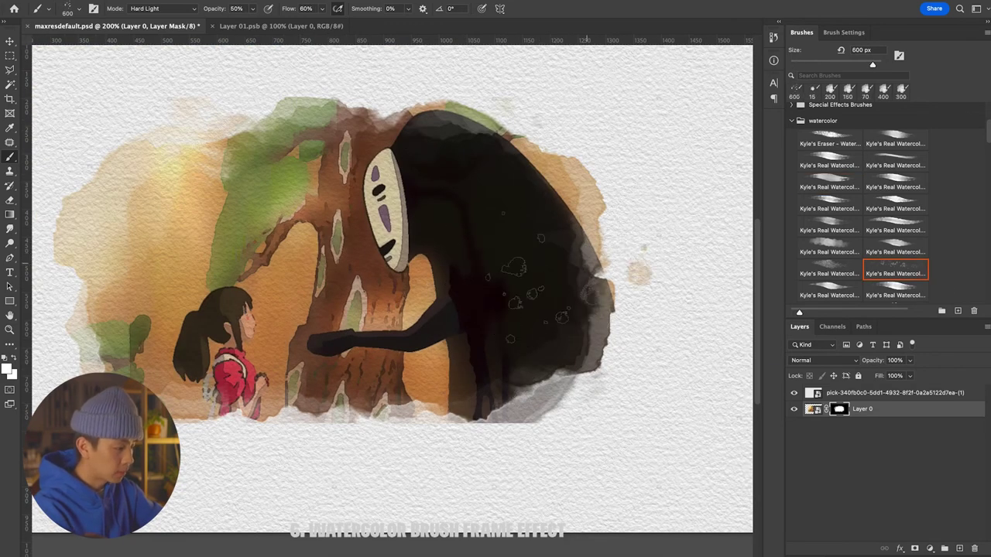
{"action": "key", "text": "super+minus"}
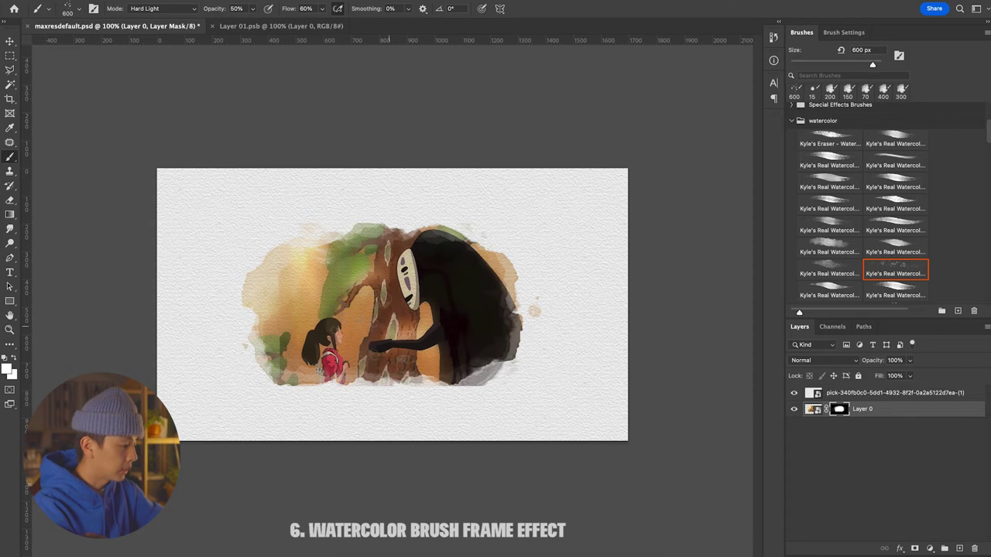
{"action": "key", "text": "super+plus"}
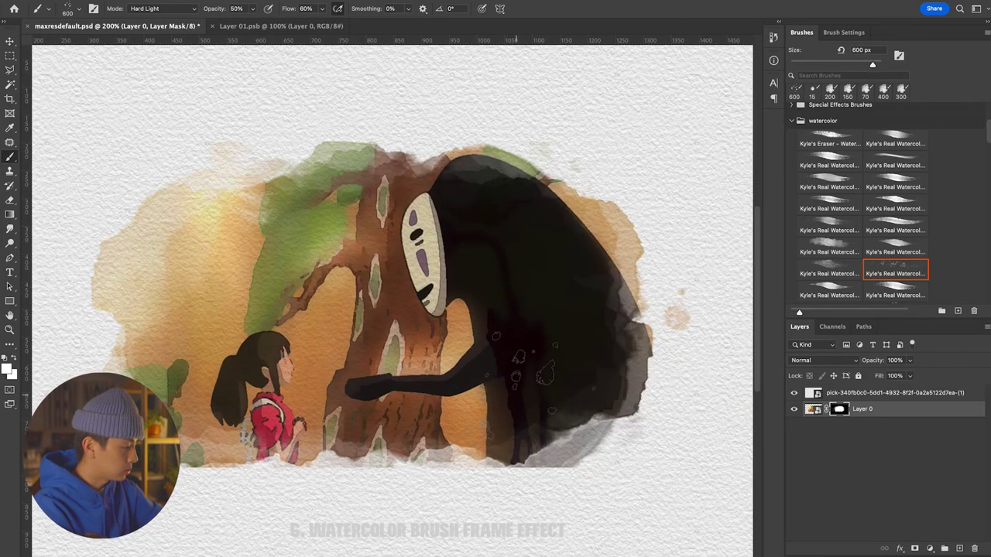
Reduce the splatter brush to 250 px and add small paint splatters along the upper right edge and black ones over the upper left.
{"action": "key", "text": "bracketleft"}
{"action": "key", "text": "bracketleft"}
{"action": "key", "text": "bracketleft"}
{"action": "key", "text": "bracketleft"}
{"action": "scroll", "coordinate": [213, 244], "scroll_direction": "left", "scroll_amount": 3}
{"action": "key", "text": "x"}
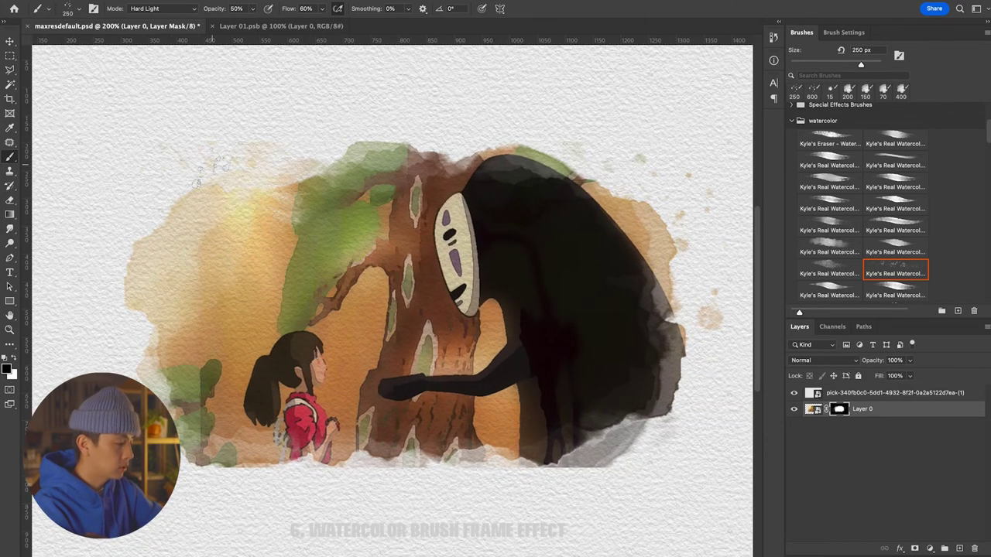
{"action": "key", "text": "x"}
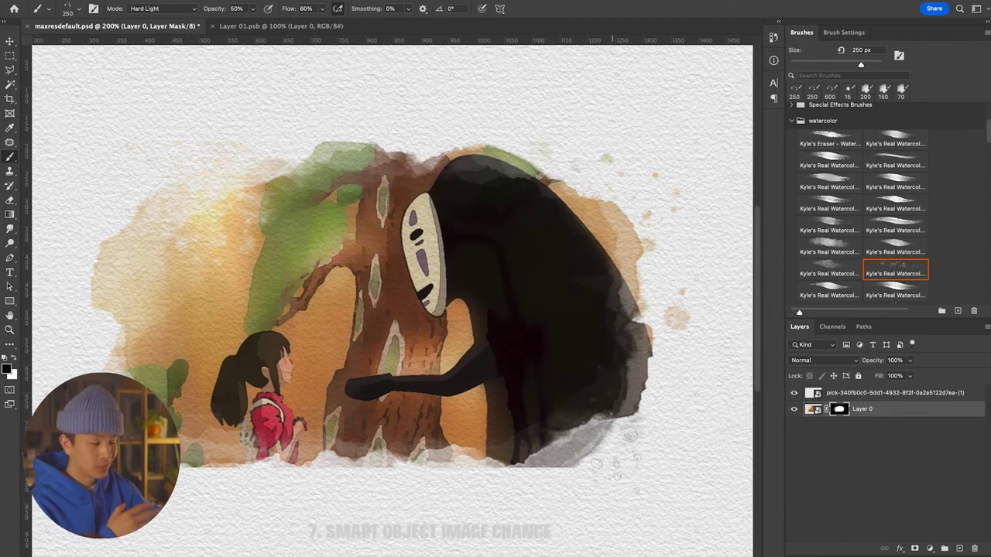
Place the miyazaki-tk-900x450-c image from the MIYAZAKI folder above the Background in Layer 02.psb and enlarge it to cover the canvas.
{"action": "key", "text": "ctrl+minus"}
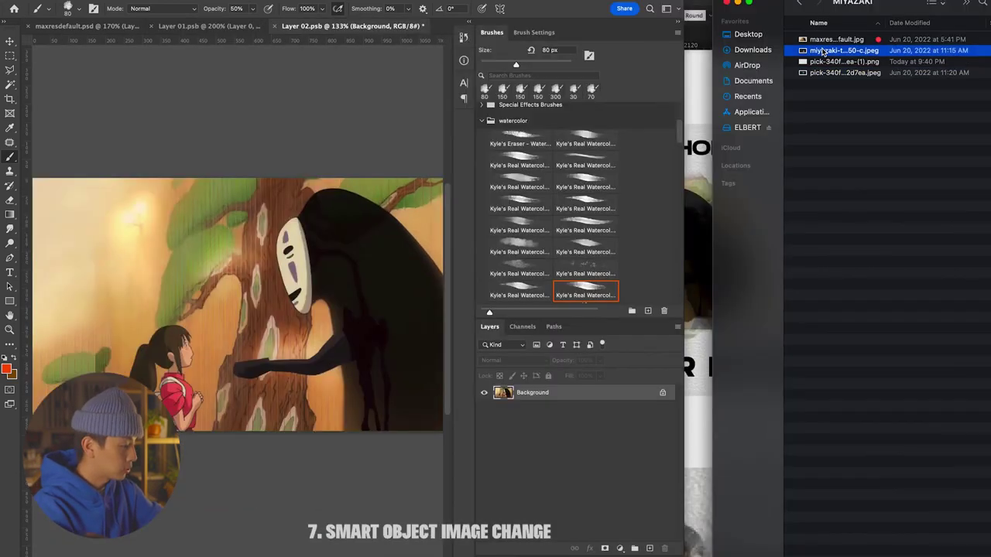
{"action": "key", "text": "space"}
{"action": "key", "text": "space"}
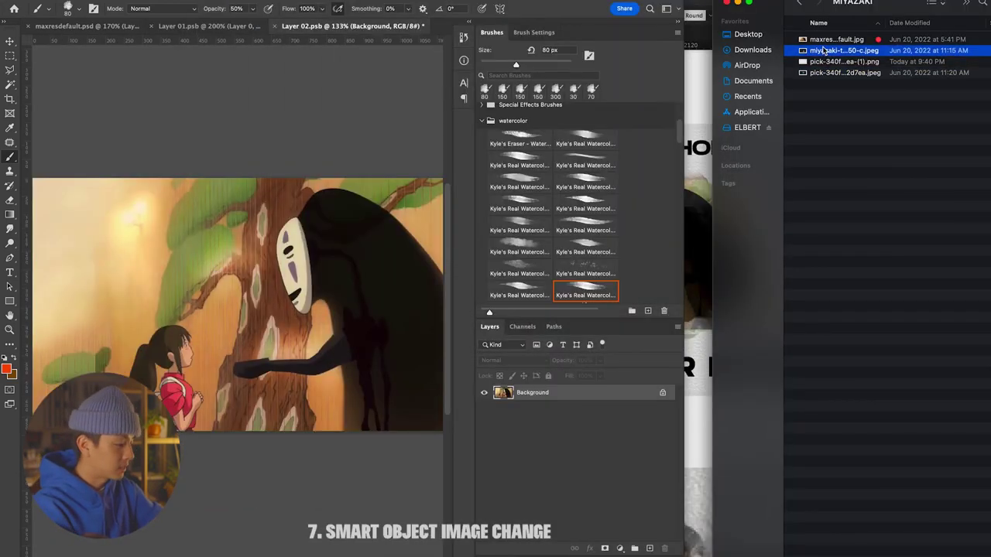
{"action": "left_click_drag", "start_coordinate": [822, 51], "coordinate": [241, 301]}
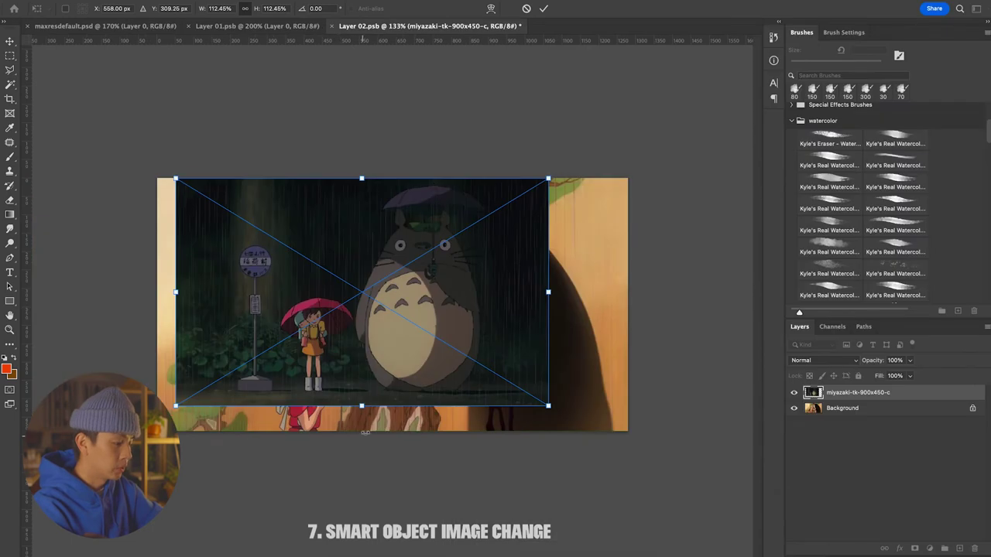
{"action": "left_click_drag", "start_coordinate": [364, 432], "coordinate": [363, 432]}
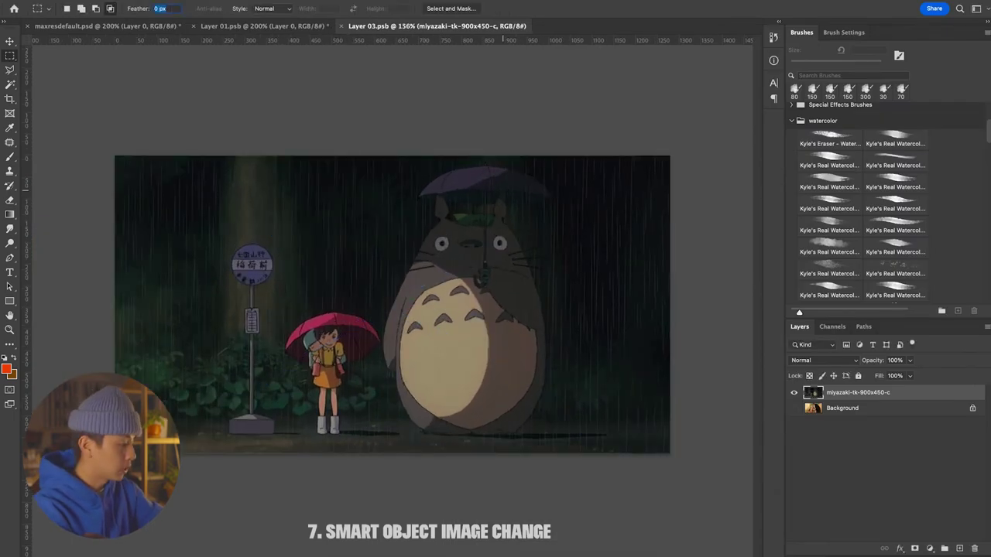
Check the swapped rain scene with its smart filters in Layer 01.psb and inside the painted frame of maxresdefault.psd.
{"action": "left_click", "coordinate": [260, 26]}
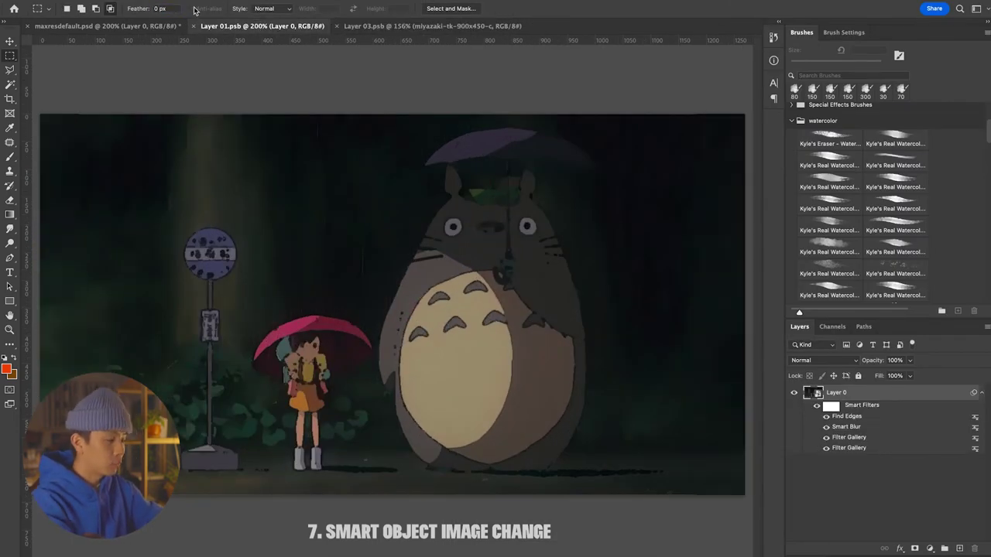
{"action": "left_click", "coordinate": [166, 26]}
{"action": "key", "text": "super+minus"}
{"action": "key", "text": "super+minus"}
{"action": "key", "text": "super+equal"}
{"action": "key", "text": "super+equal"}
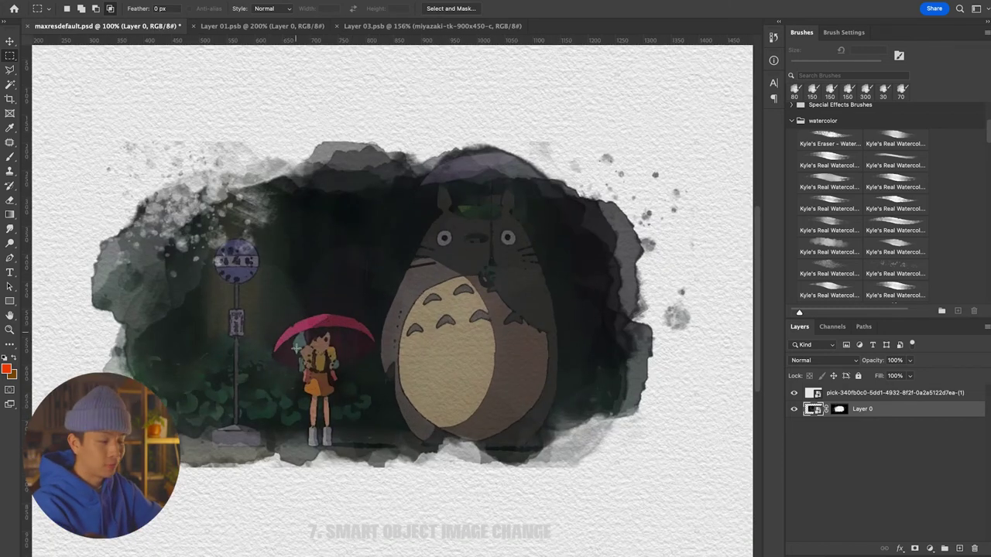
{"action": "scroll", "coordinate": [407, 363], "scroll_direction": "down", "scroll_amount": 4}
{"action": "scroll", "coordinate": [407, 363], "scroll_direction": "up", "scroll_amount": 1}
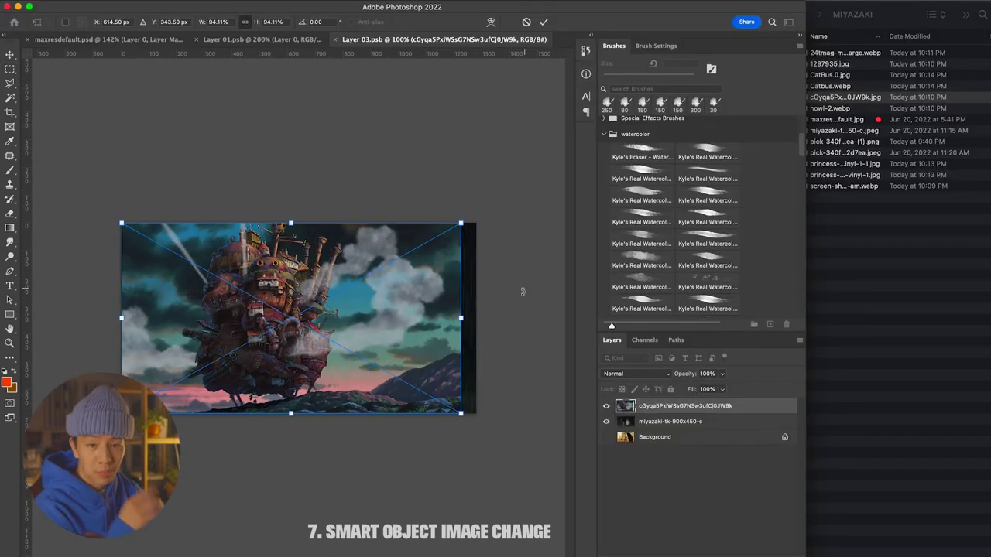
Enlarge the placed castle image in Layer 03.psb to the canvas's full width and return to maxresdefault.psd with the Move tool.
{"action": "left_click_drag", "start_coordinate": [465, 318], "coordinate": [476, 317]}
{"action": "key", "text": "Return"}
{"action": "key", "text": "super+plus"}
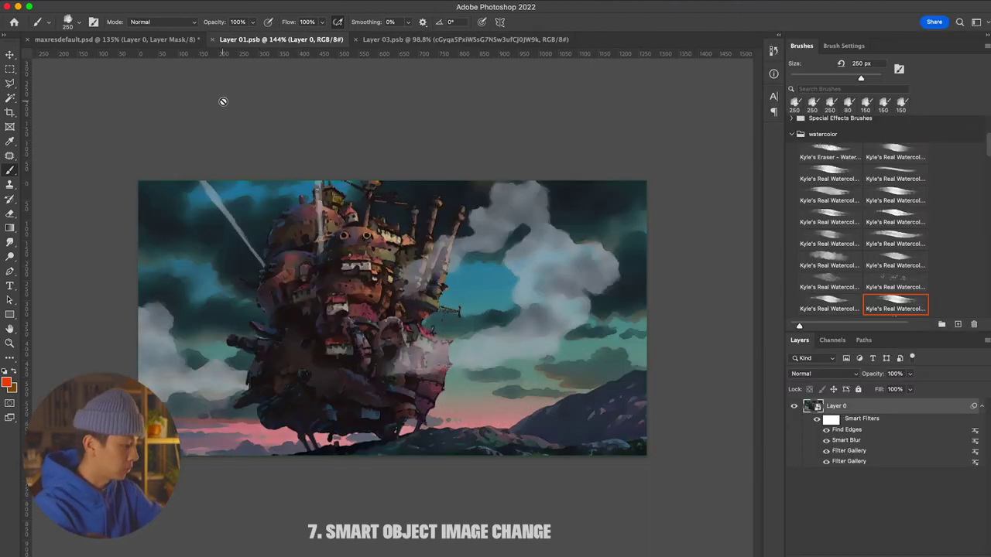
{"action": "left_click", "coordinate": [180, 39]}
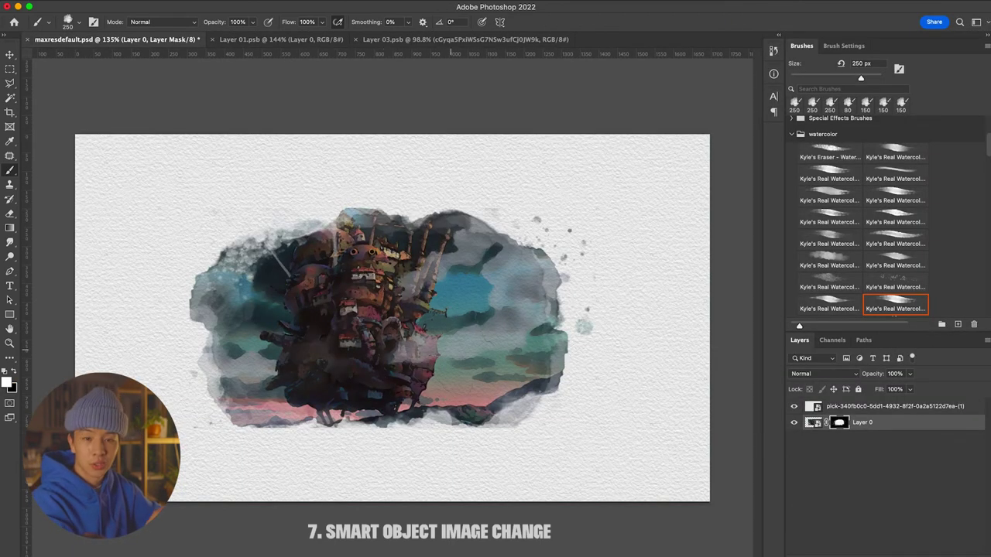
{"action": "scroll", "coordinate": [450, 350], "scroll_direction": "up", "scroll_amount": 2}
{"action": "left_click", "coordinate": [9, 54]}
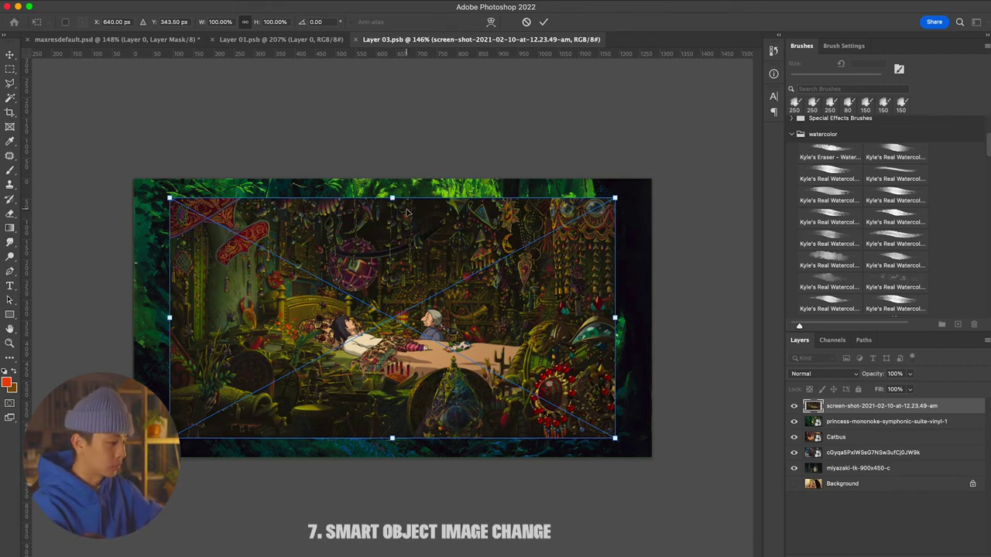
Enlarge the placed screen-shot image in Layer 03.psb to the canvas's upper and lower edges and save the smart object.
{"action": "left_click_drag", "start_coordinate": [392, 199], "coordinate": [393, 180]}
{"action": "left_click_drag", "start_coordinate": [392, 438], "coordinate": [393, 455]}
{"action": "key", "text": "Return"}
{"action": "key", "text": "ctrl+s"}
Save the updated Layer 01.psb, return to maxresdefault.psd and save the document with the new picture.
{"action": "left_click", "coordinate": [281, 40]}
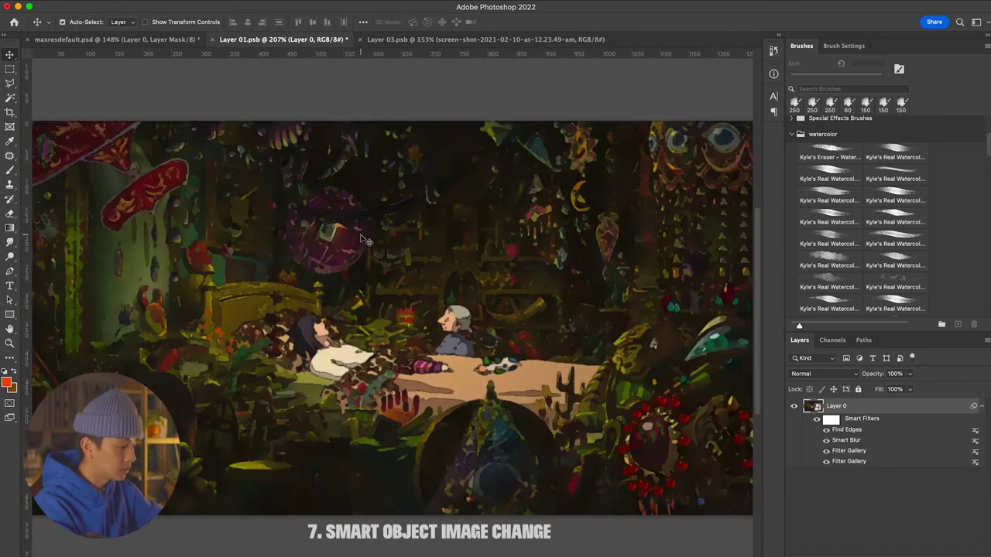
{"action": "scroll", "coordinate": [387, 330], "scroll_direction": "down", "scroll_amount": 2}
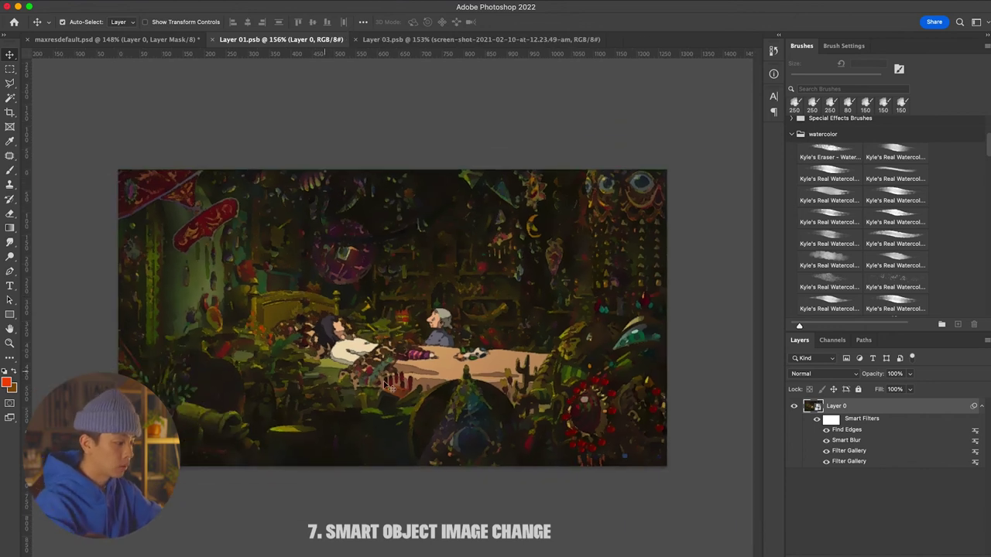
{"action": "key", "text": "ctrl+shift+Tab"}
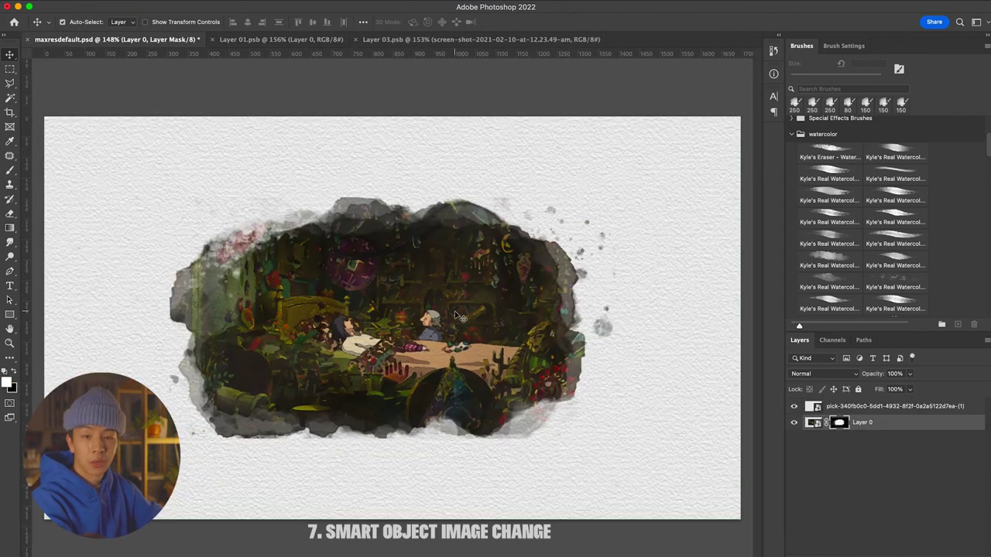
{"action": "scroll", "coordinate": [457, 316], "scroll_direction": "down", "scroll_amount": 1}
{"action": "key", "text": "ctrl+s"}
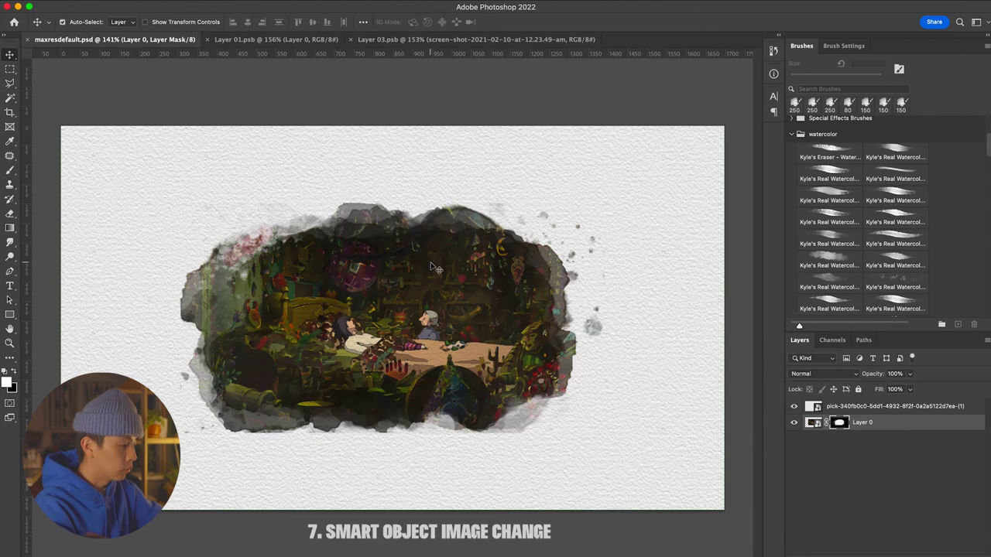